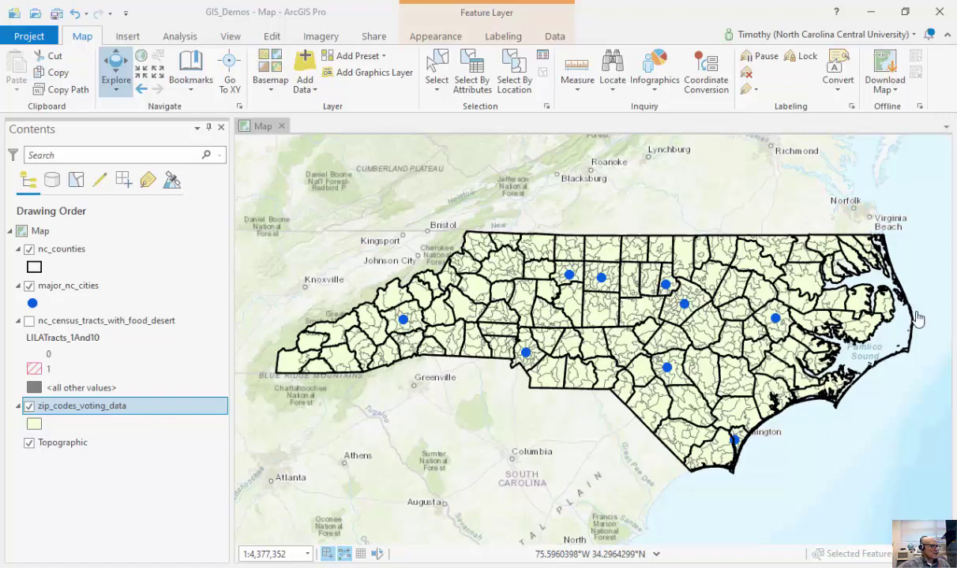
Step: Open the zip_codes_voting_data attribute table and enlarge the map pane above it
right_click(168, 401)
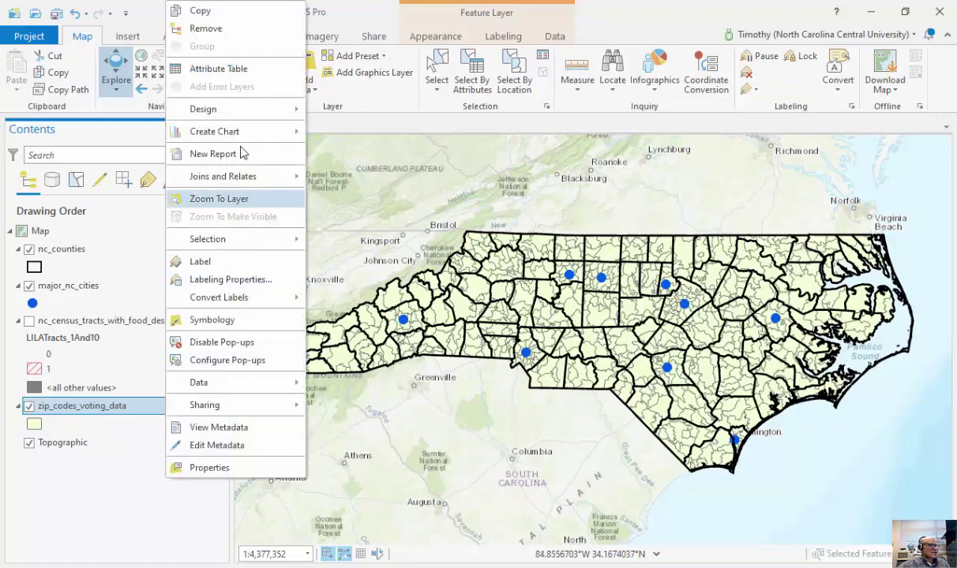
click(241, 70)
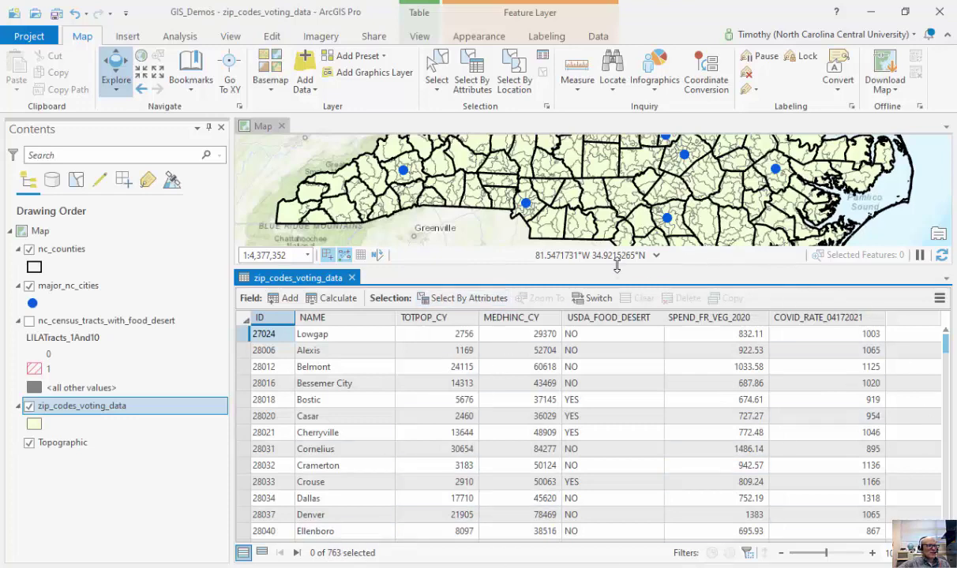
drag(616, 266, 619, 363)
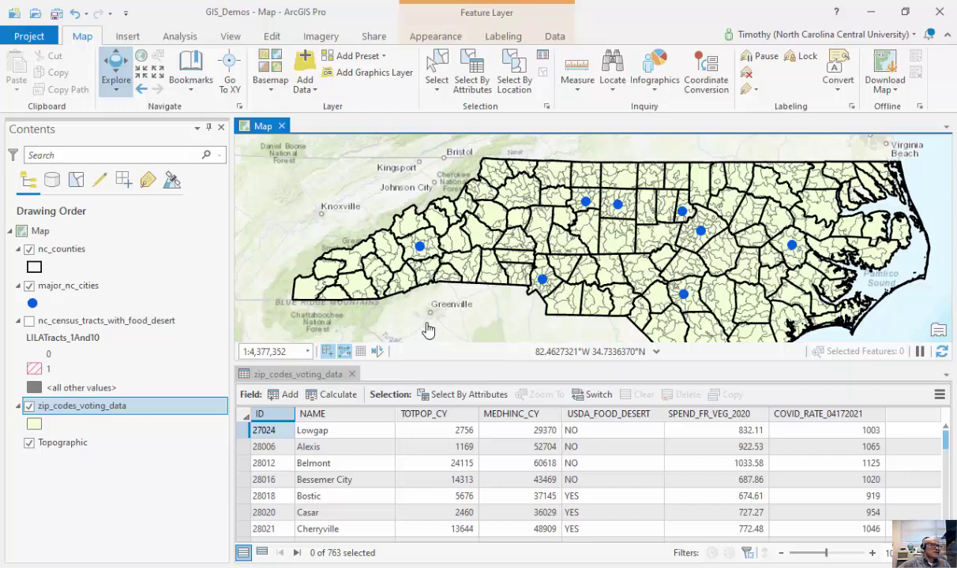
Step: Close the attribute table and rectangle-select trial zip codes in north-central North Carolina
click(352, 374)
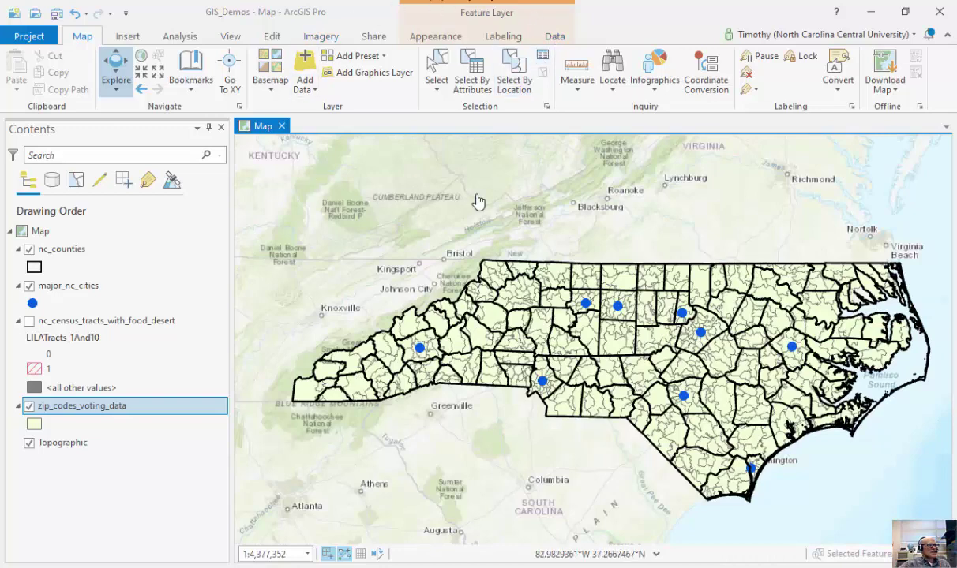
click(439, 89)
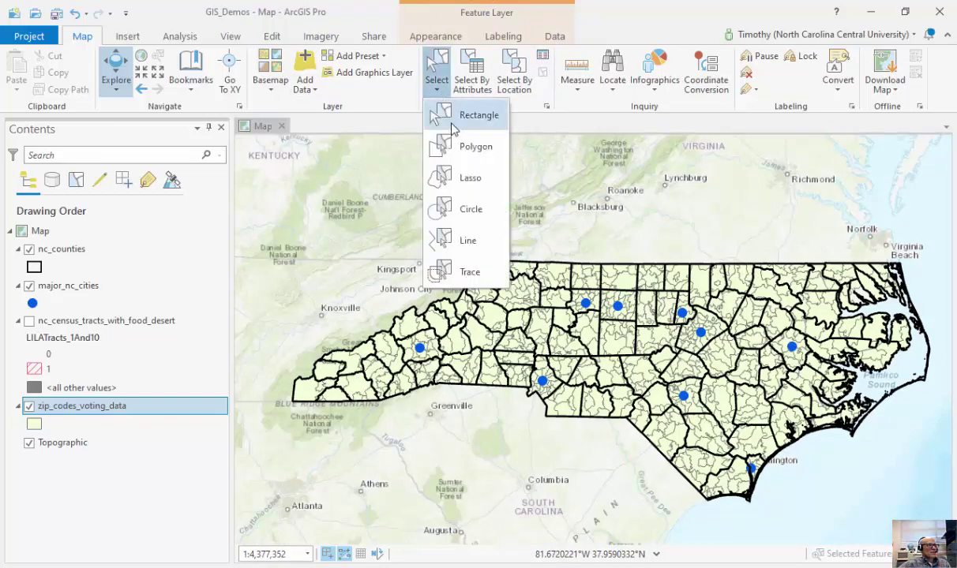
click(453, 122)
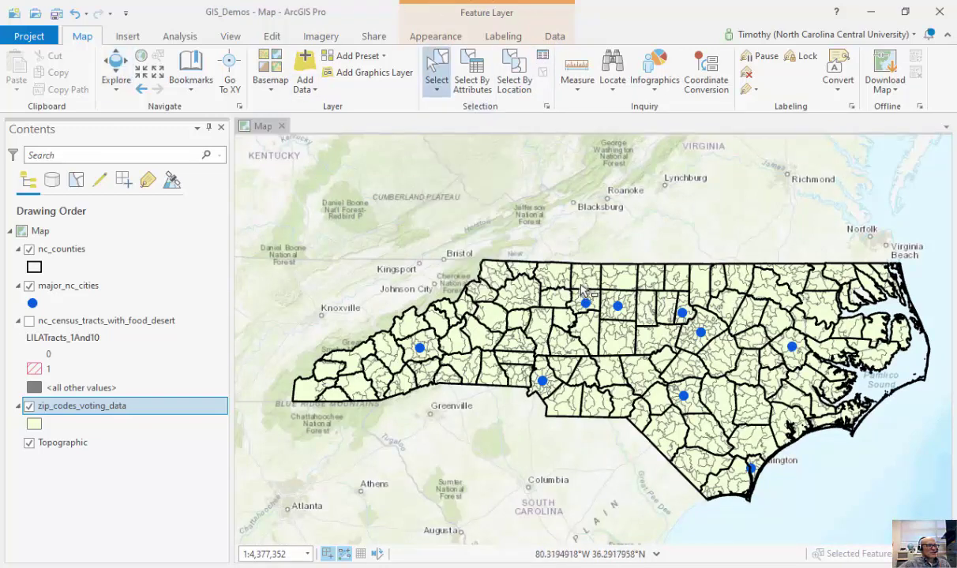
click(641, 346)
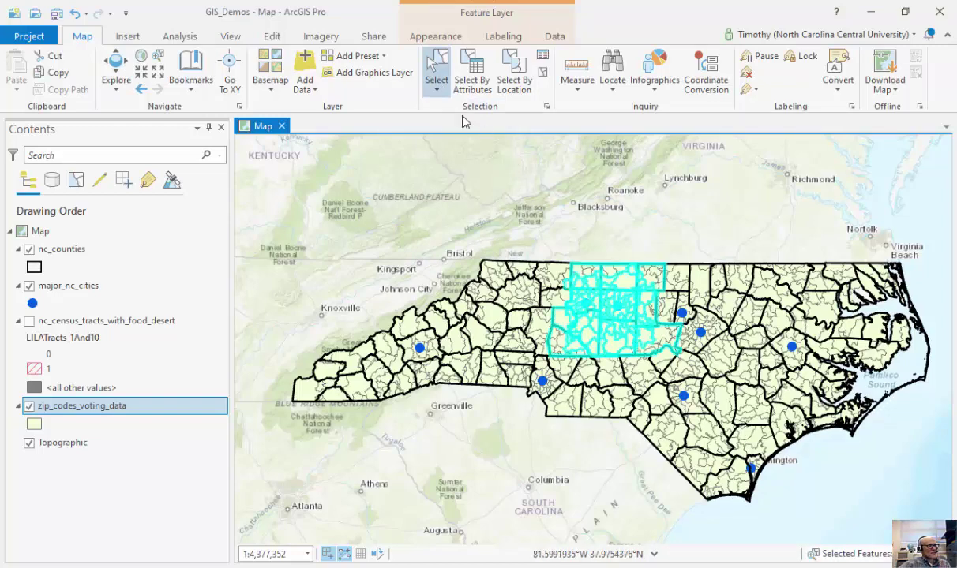
Step: Dismiss Select By Attributes unused, clear the trial selection, and bring up Select By Location
click(440, 90)
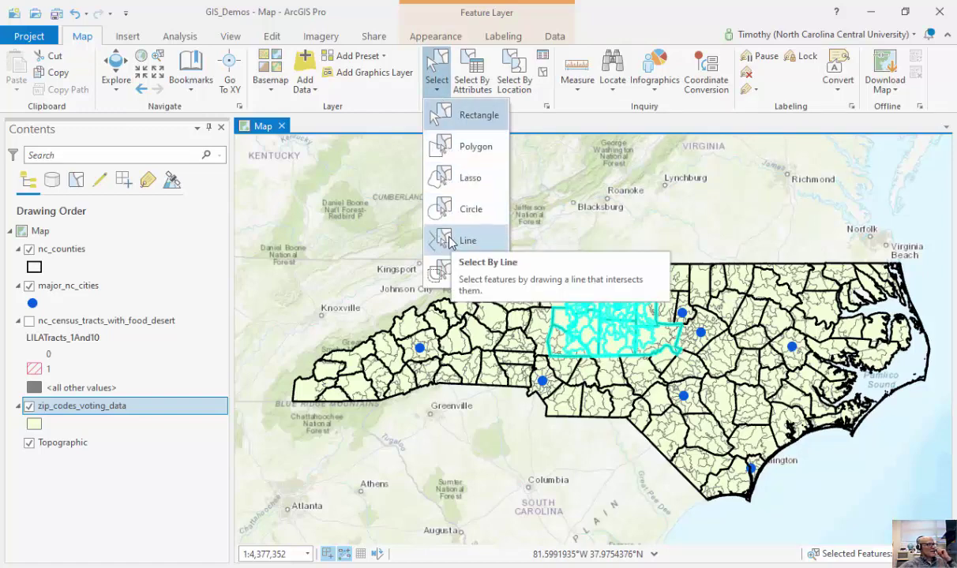
click(475, 87)
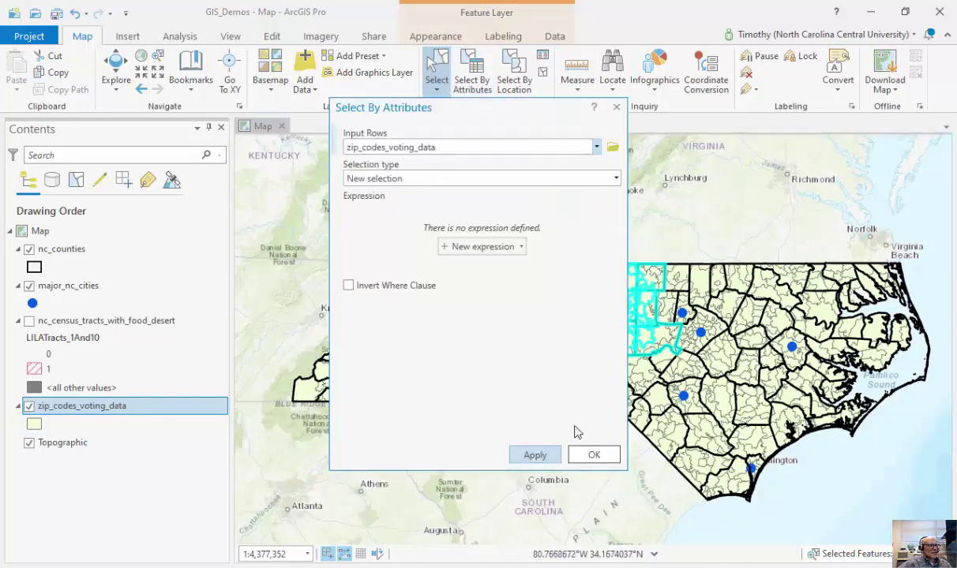
click(616, 107)
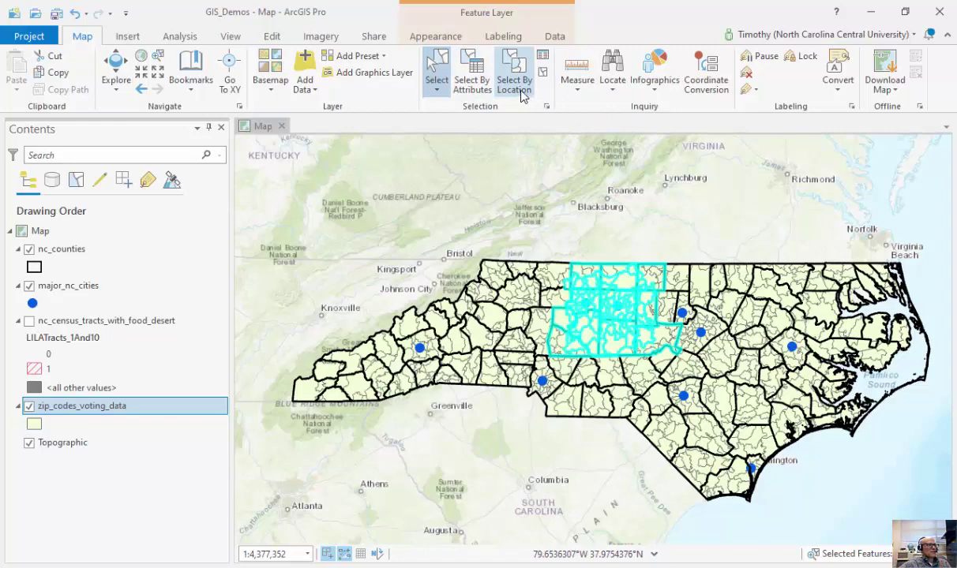
click(543, 69)
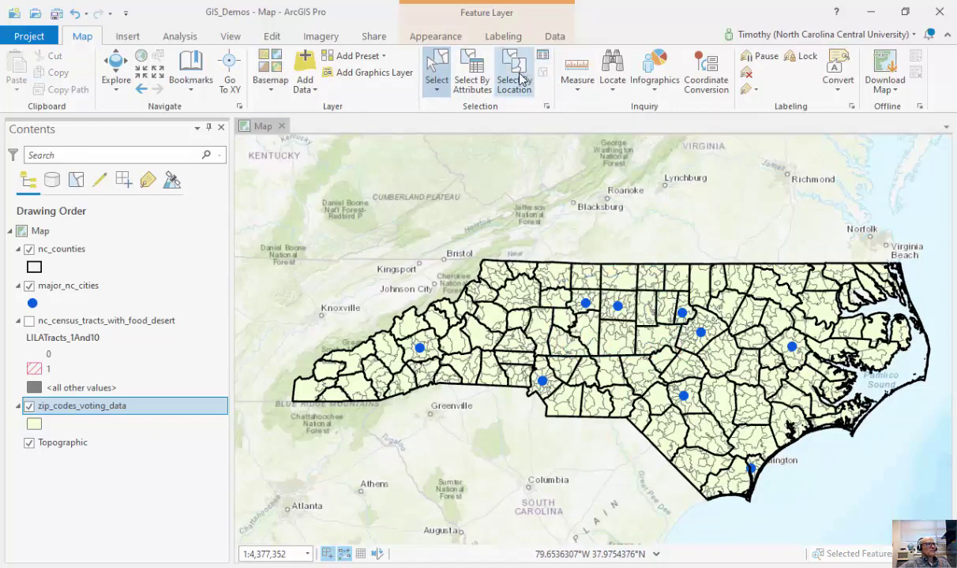
click(514, 79)
Step: Set Select By Location to find zip_codes_voting_data Within a distance of major_nc_cities
drag(543, 108, 405, 103)
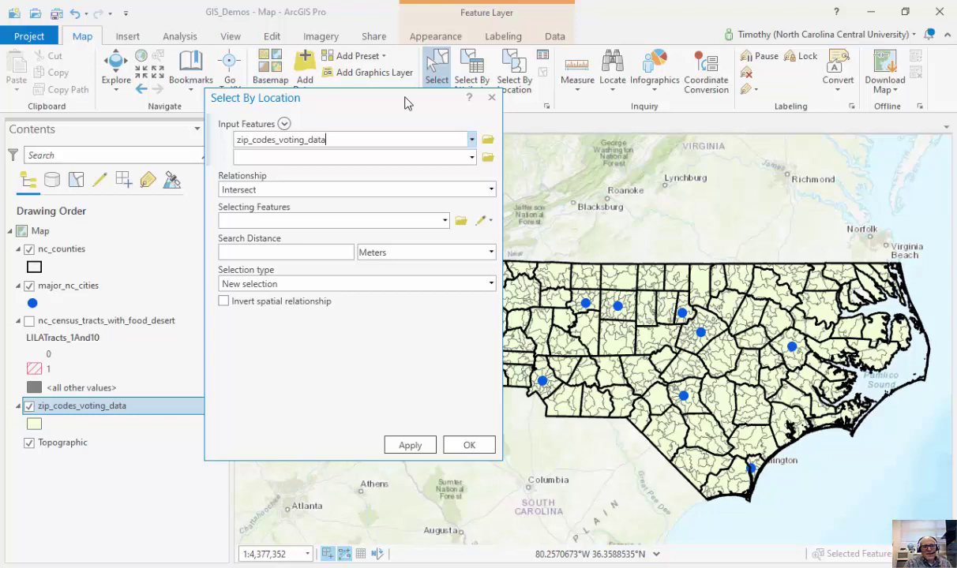
click(348, 141)
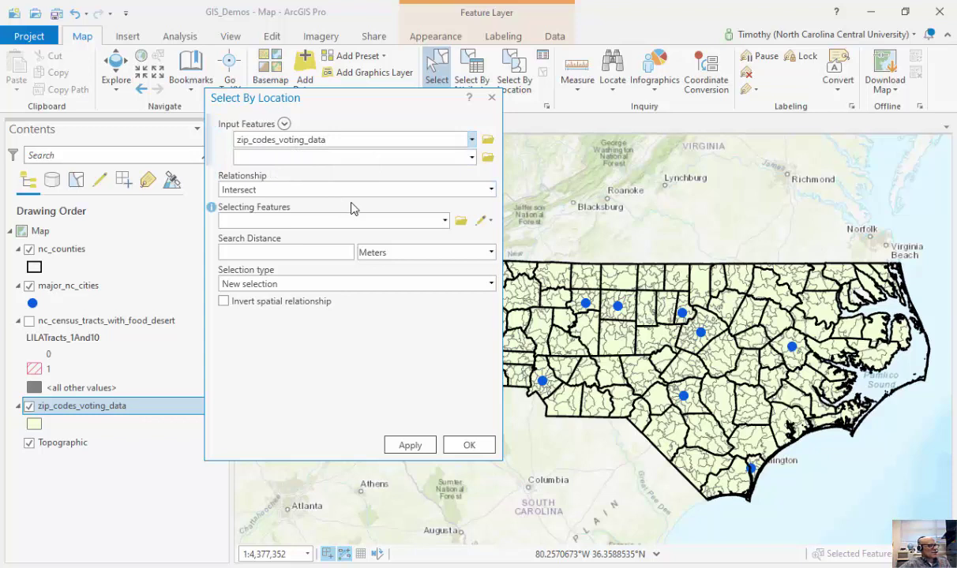
click(471, 188)
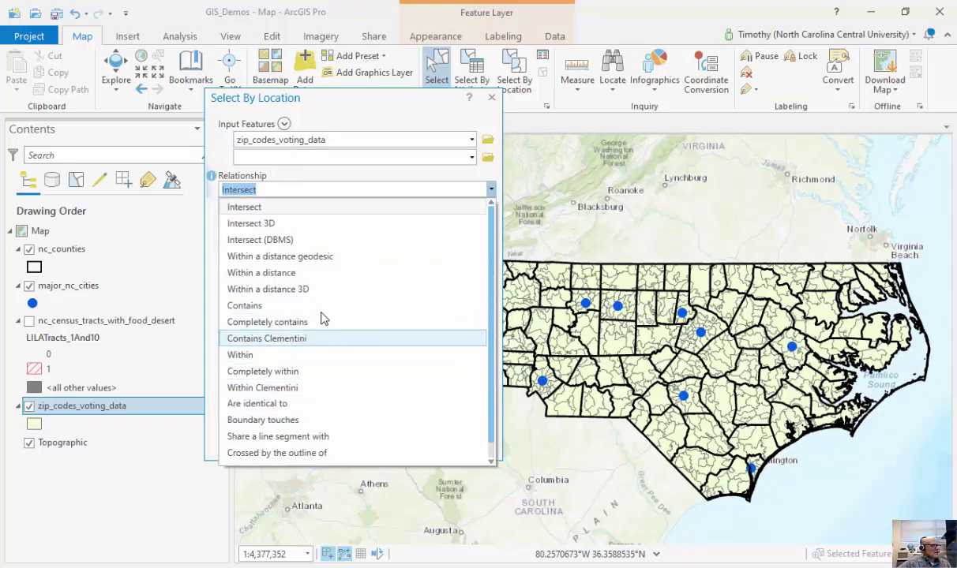
click(318, 276)
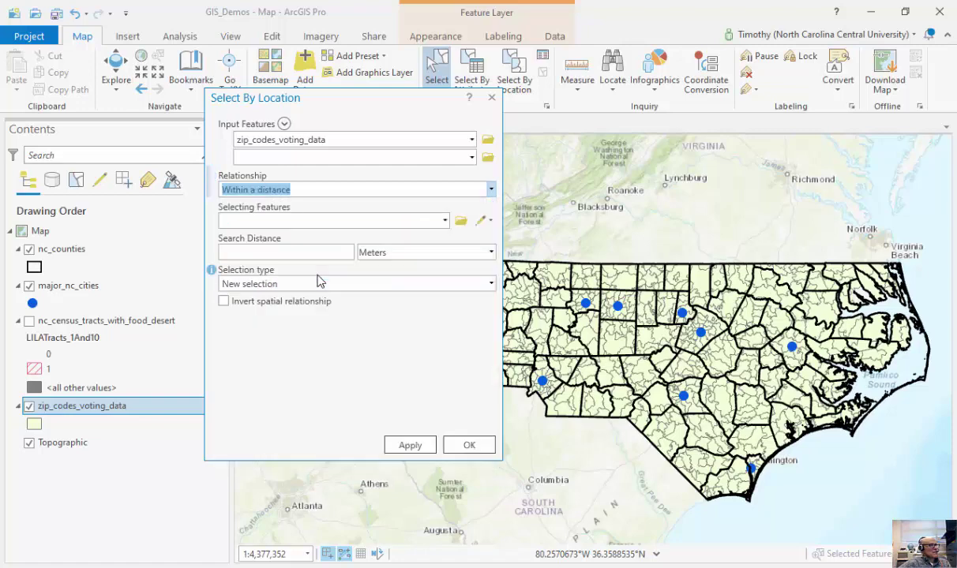
click(437, 221)
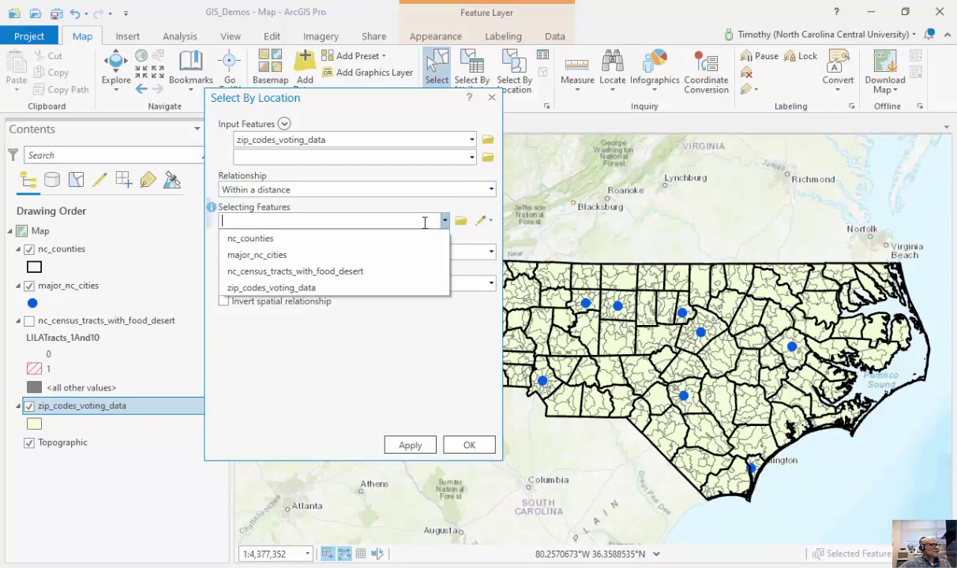
click(257, 255)
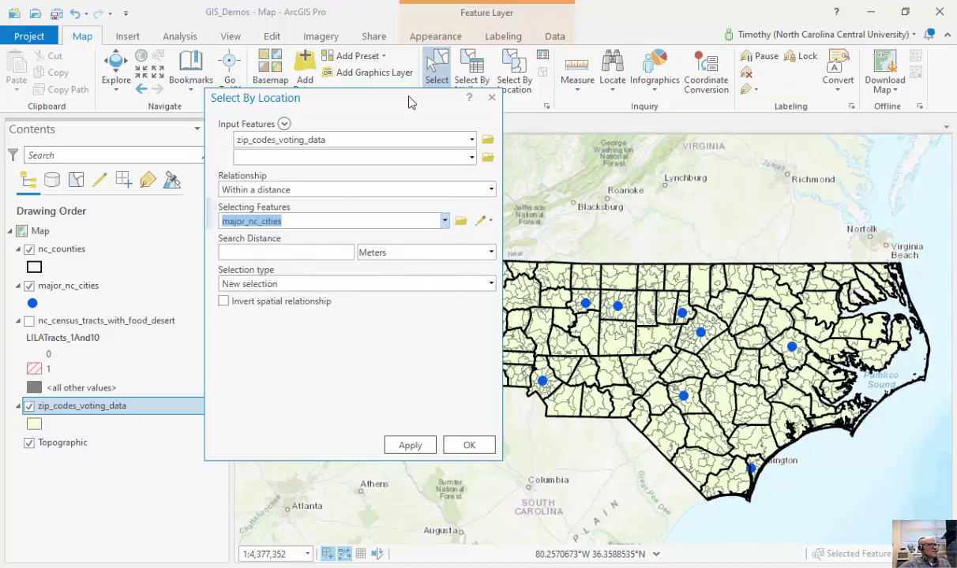
drag(410, 103, 357, 107)
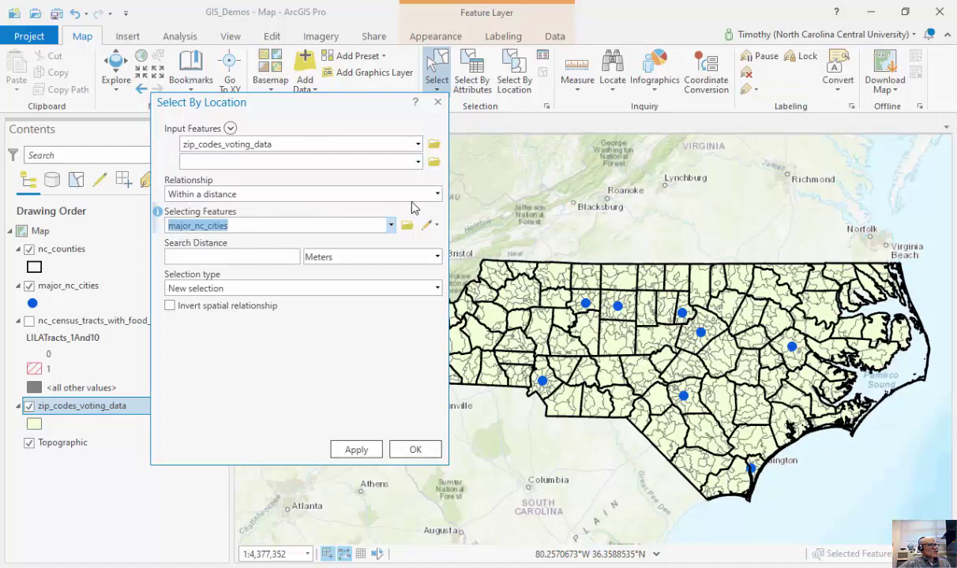
Step: Set a 25 Miles search distance and run the selection of zip codes near major cities
click(437, 193)
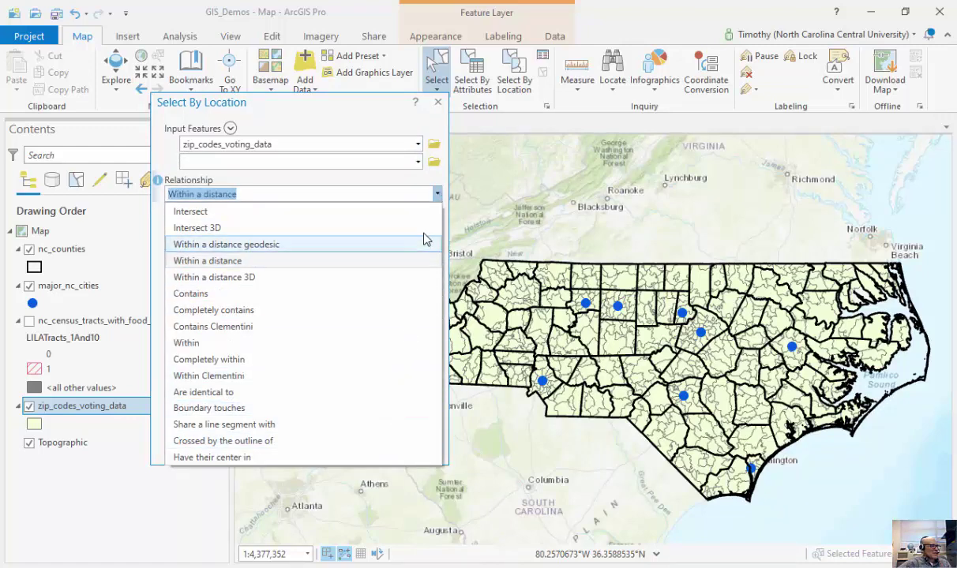
click(443, 181)
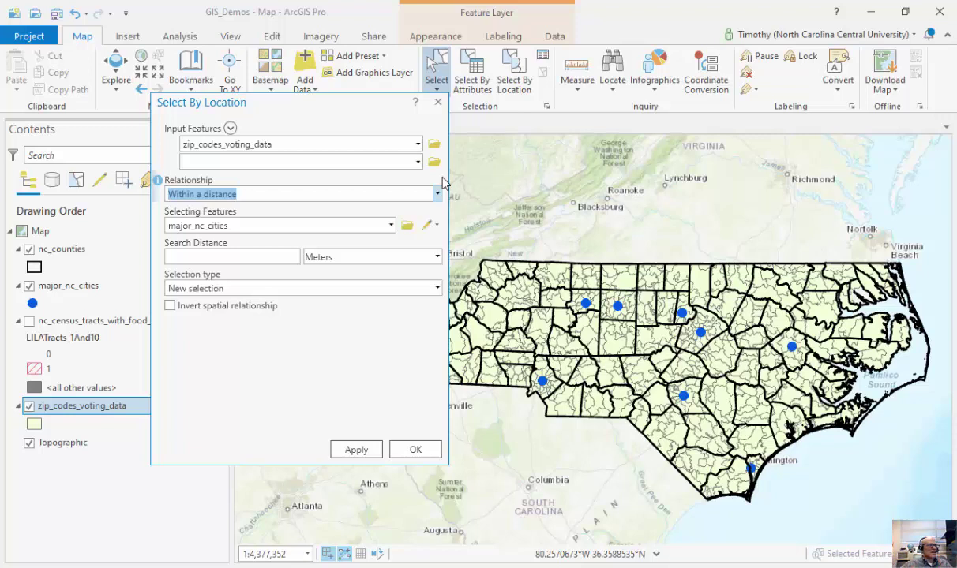
click(204, 256)
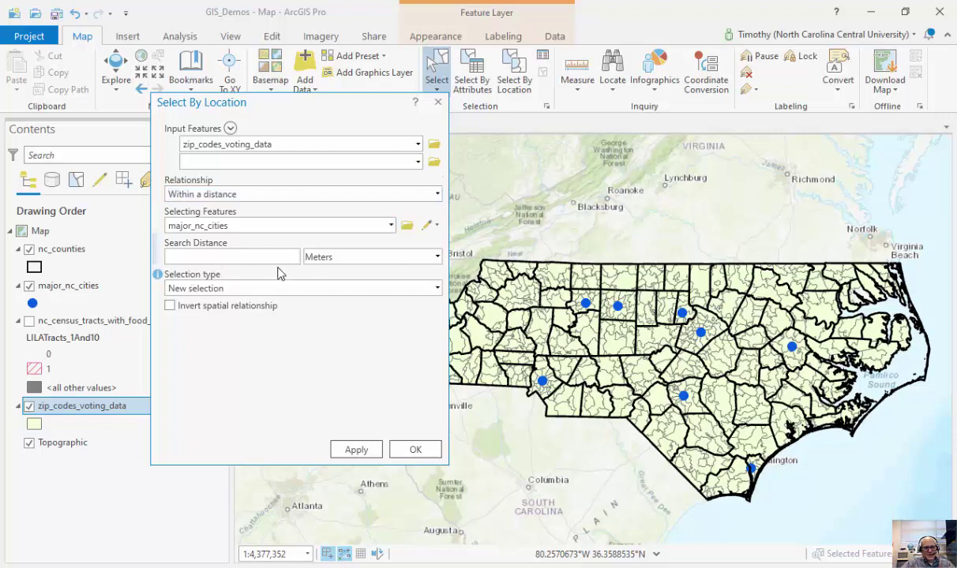
click(436, 256)
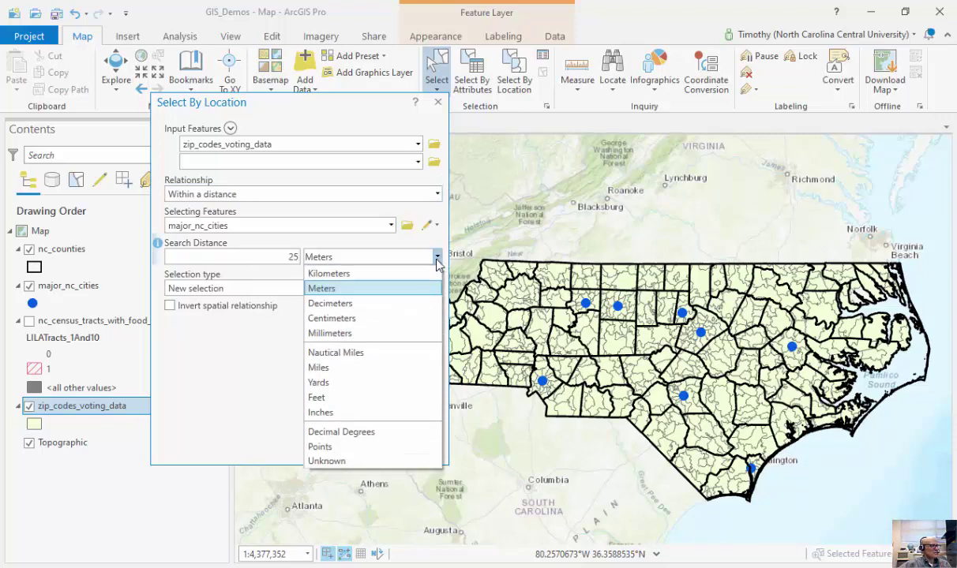
click(386, 369)
click(436, 260)
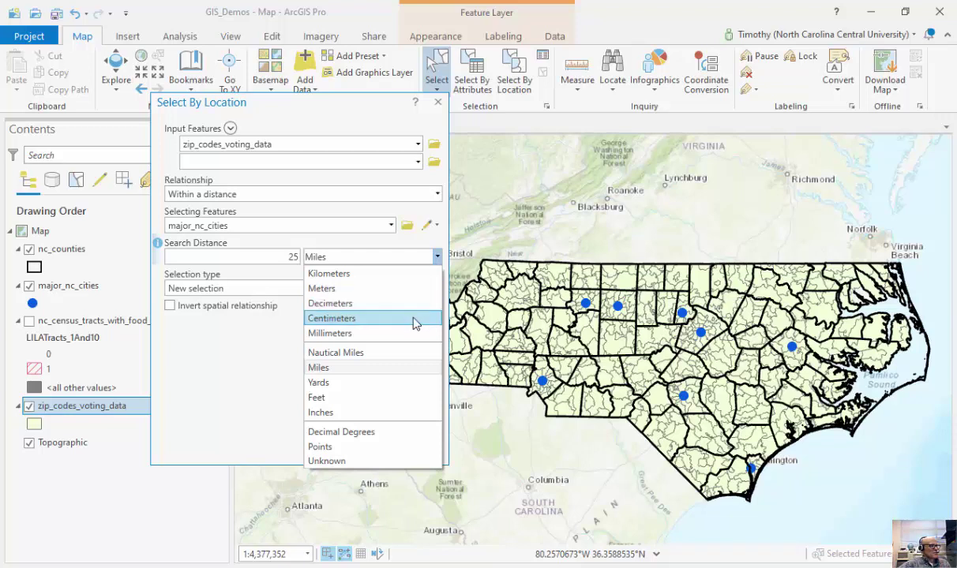
click(278, 424)
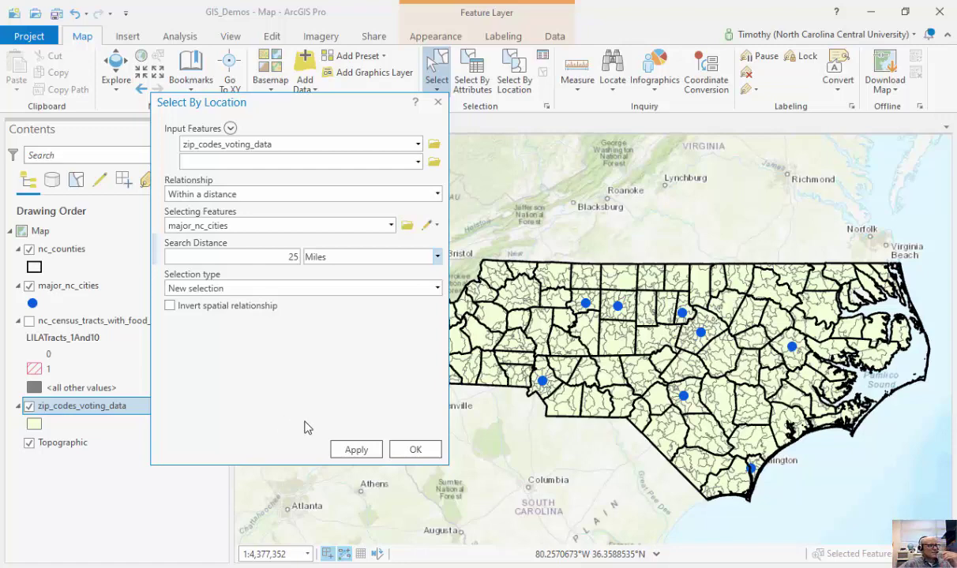
click(416, 450)
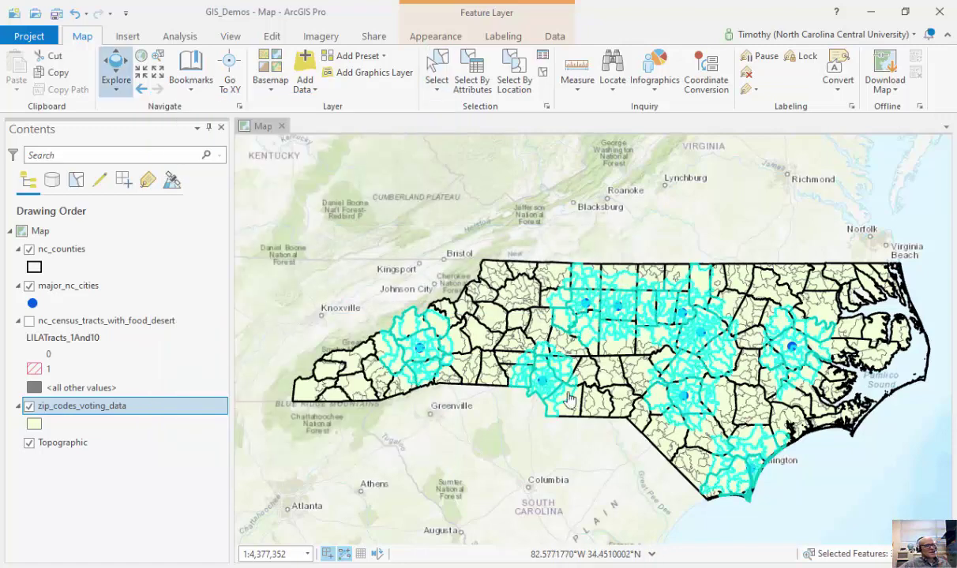
Step: Open the zip_codes_voting_data attribute table, showing 322 of 763 records selected
scroll(764, 332, up, 2)
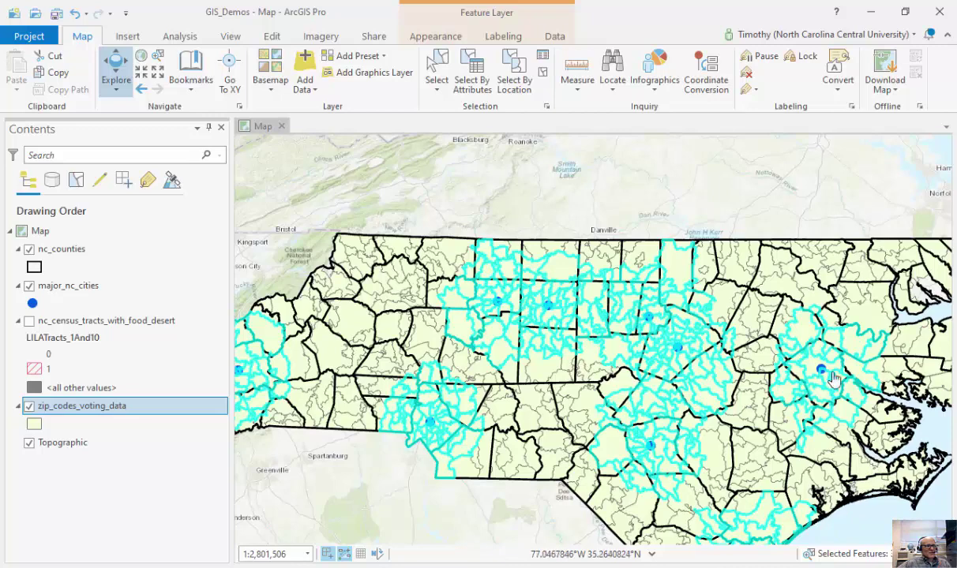
click(107, 412)
right_click(107, 413)
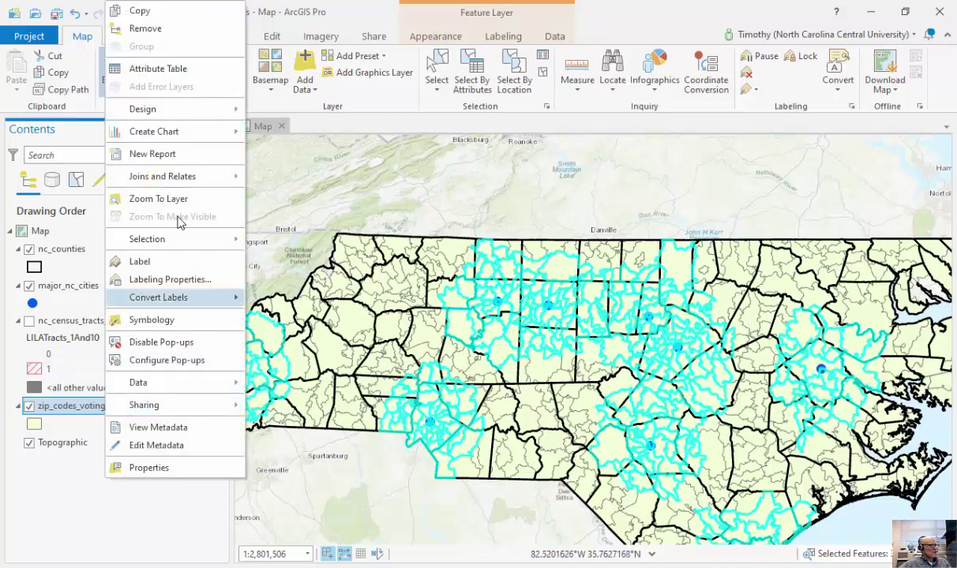
click(174, 70)
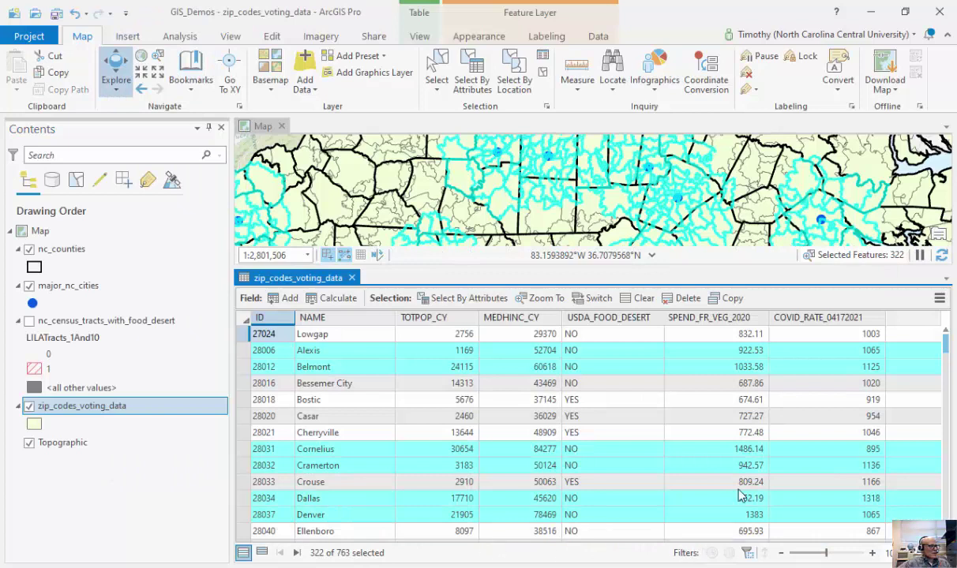
Step: Chart COVID_RATE_04172021 statistics as a histogram, then close the chart properties, chart and table
right_click(857, 318)
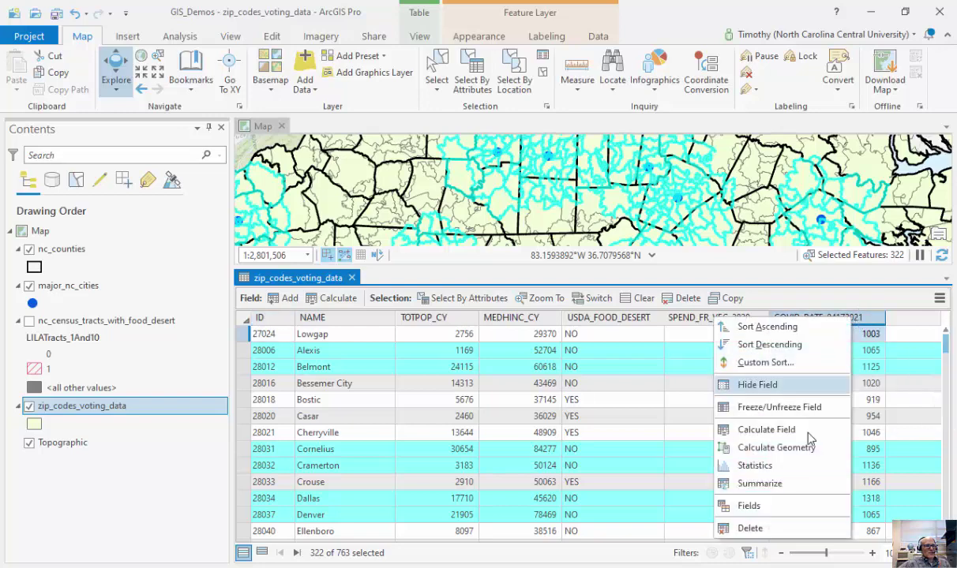
click(787, 467)
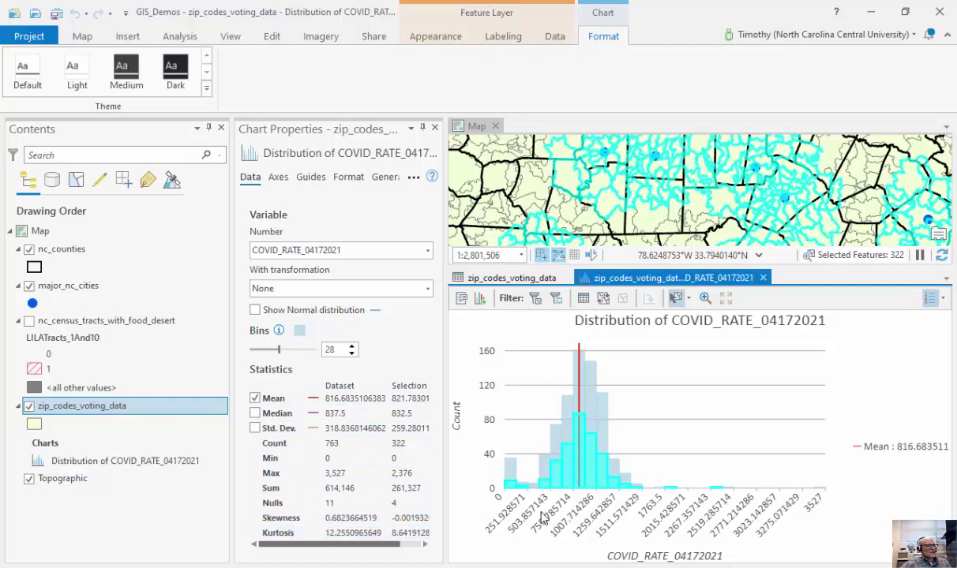
click(434, 127)
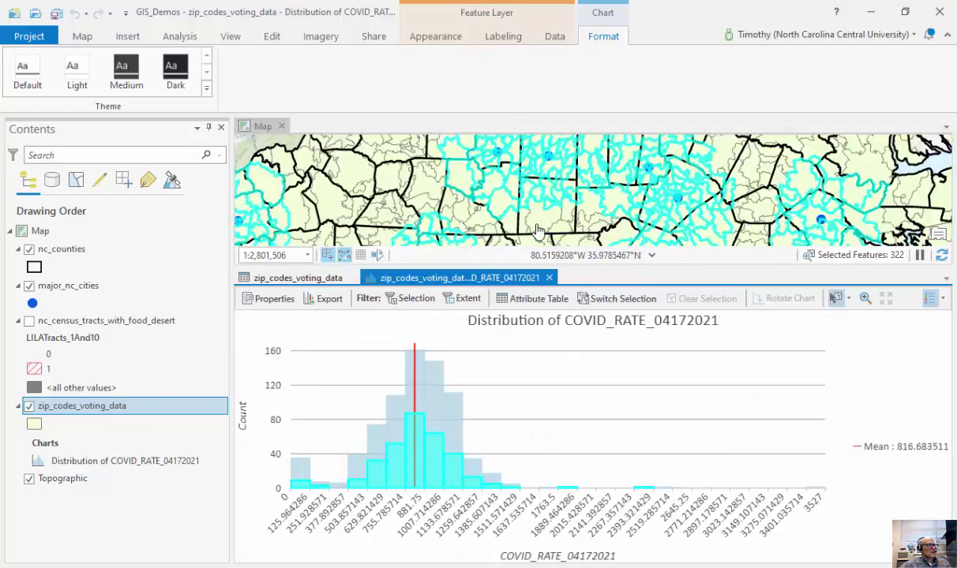
click(549, 277)
click(351, 278)
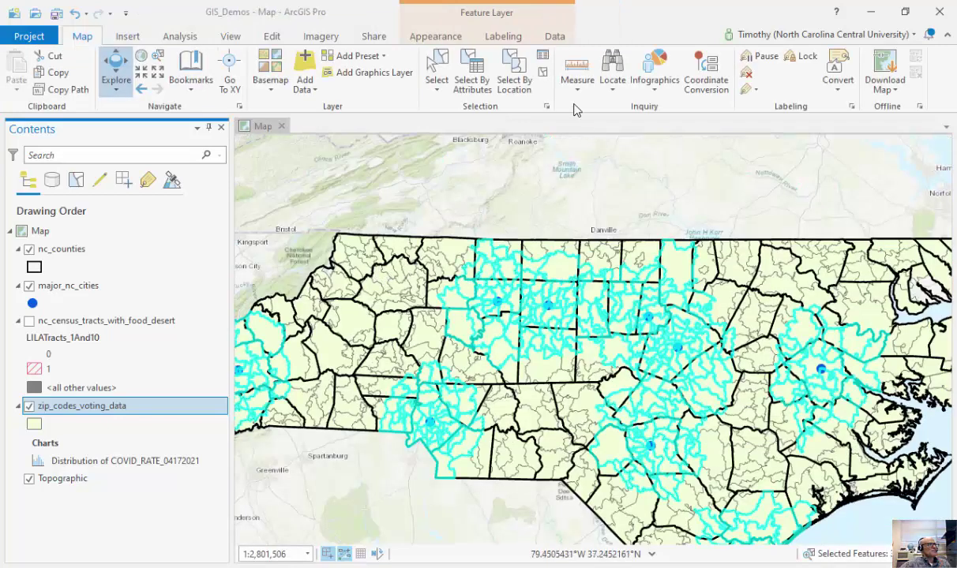
Step: Clear the zip code selection, zoom to Wake County, and hide the zip code layer
click(542, 72)
scroll(715, 349, up, 1)
scroll(715, 349, up, 1)
drag(713, 407, 651, 402)
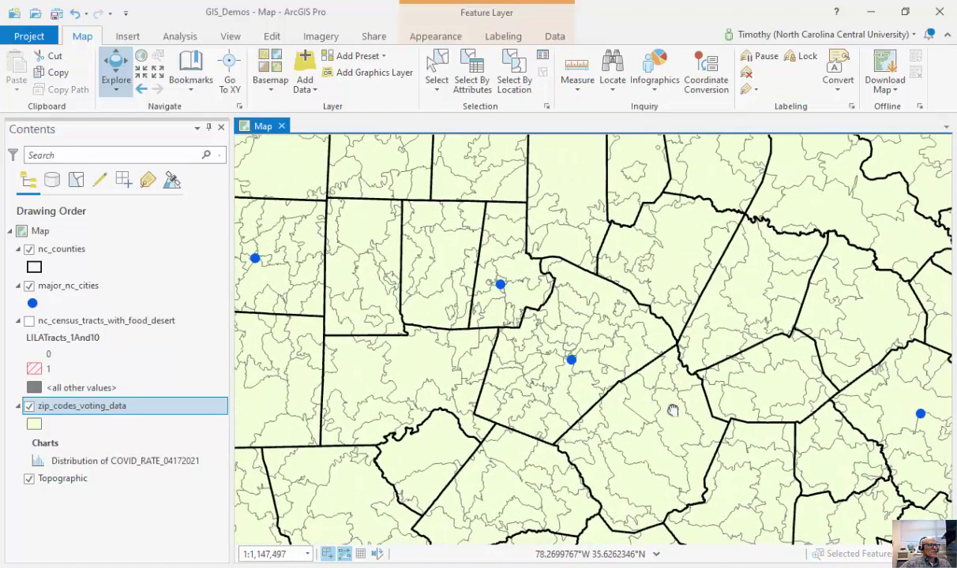
click(30, 406)
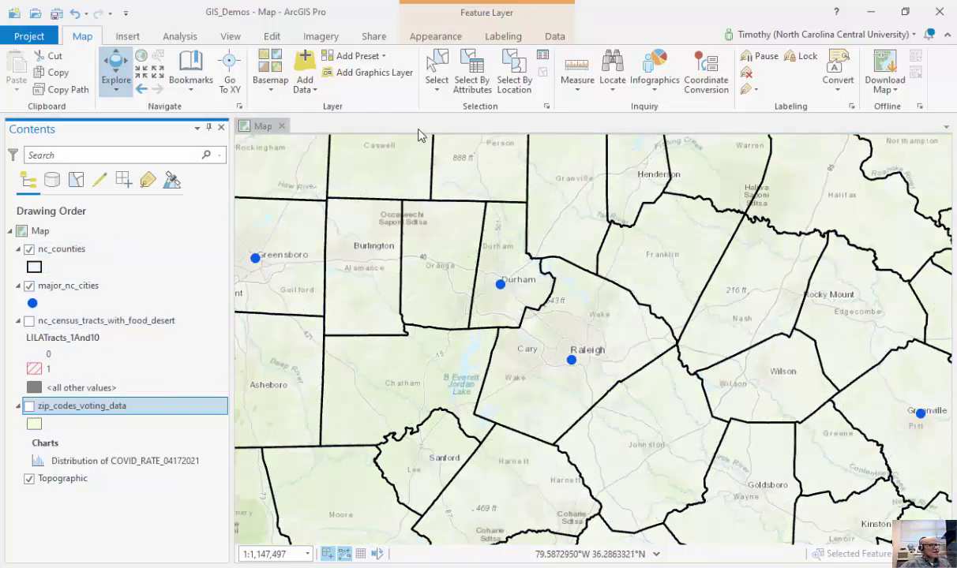
Step: Try a rectangle selection of the Wake County polygon, then clear it
click(436, 82)
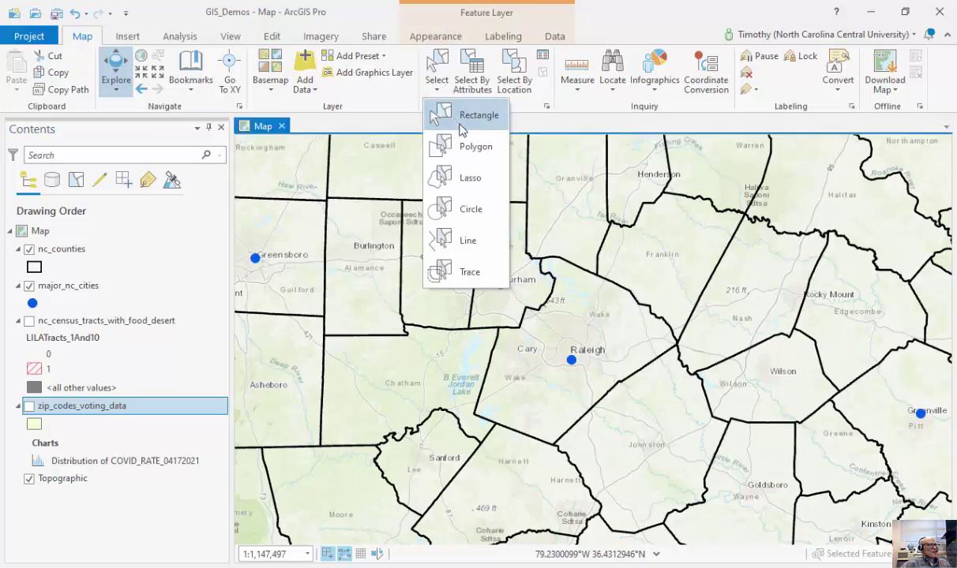
click(469, 115)
click(600, 338)
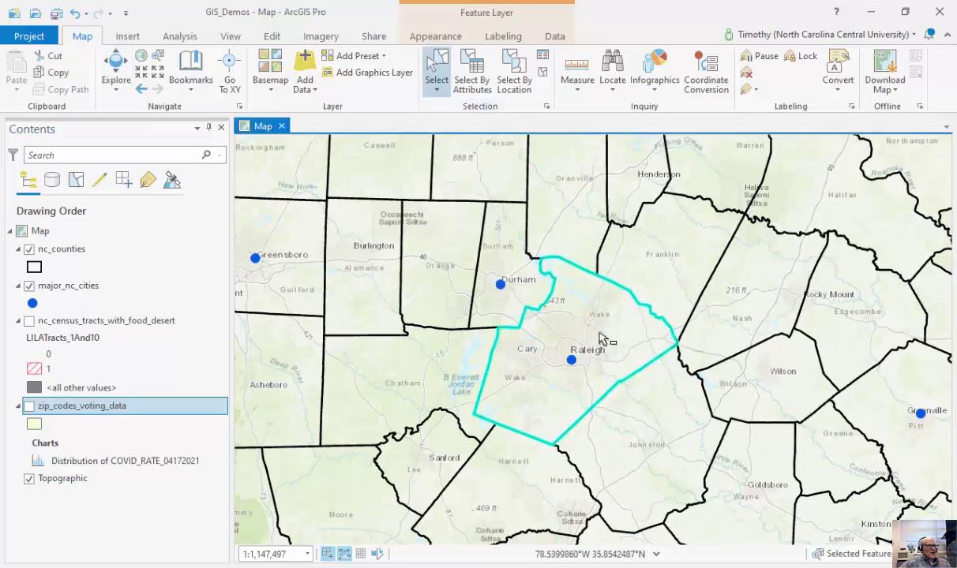
click(542, 72)
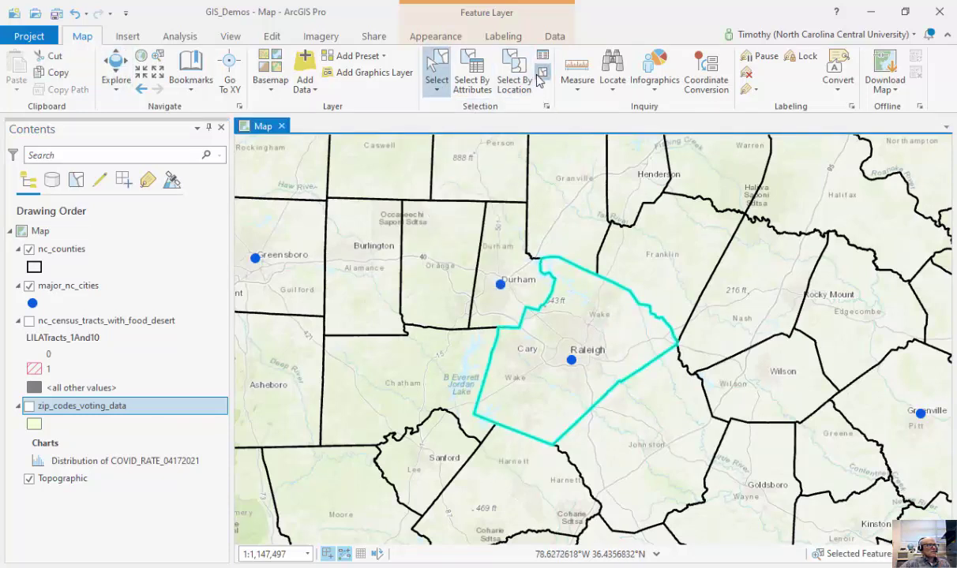
Step: Select the Wake record in the nc_counties attribute table, then close the table
click(78, 251)
right_click(77, 251)
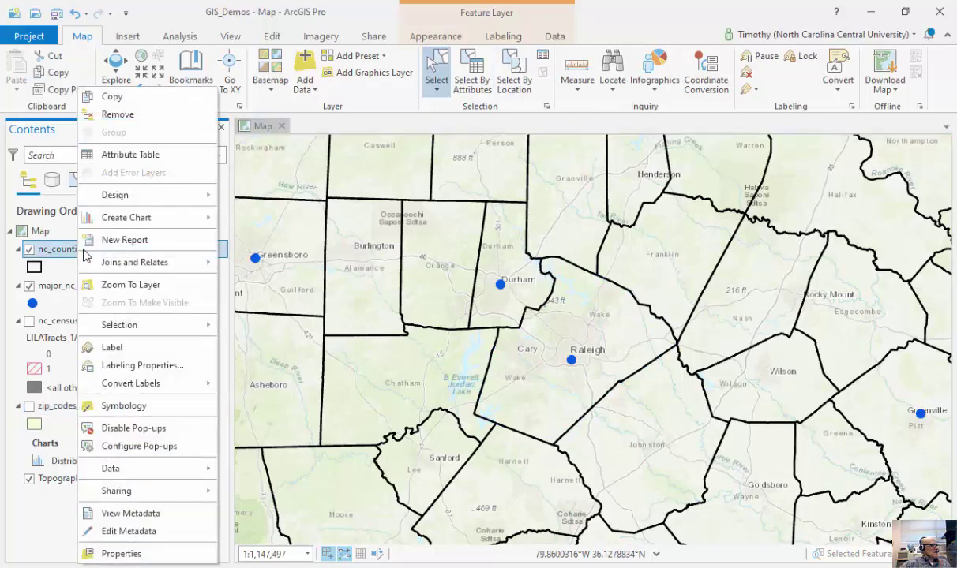
click(123, 161)
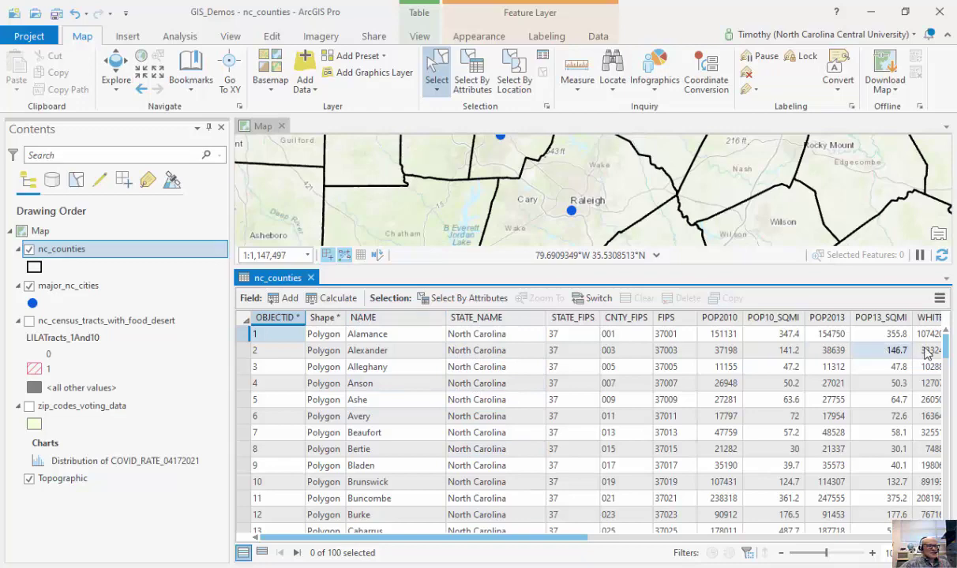
drag(945, 343, 945, 515)
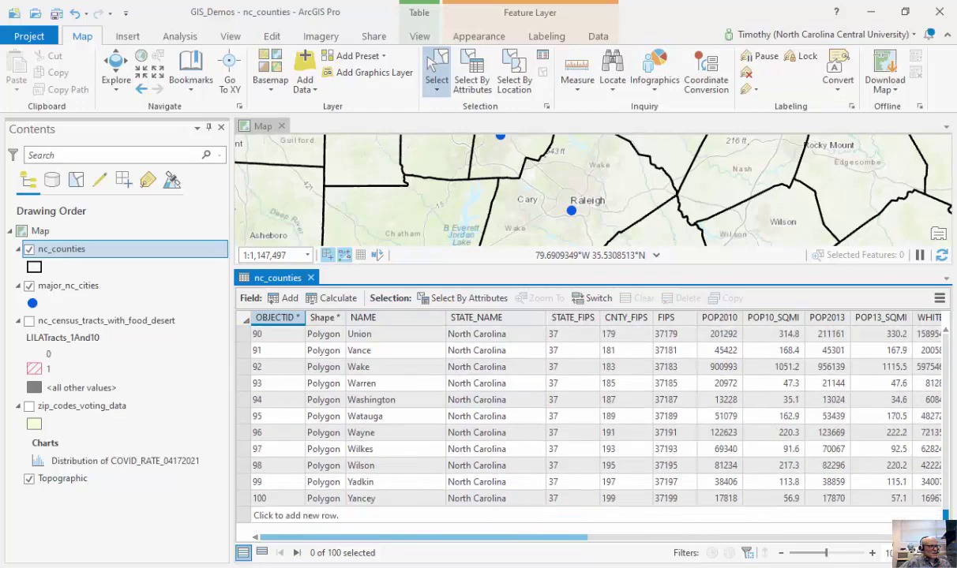
click(246, 368)
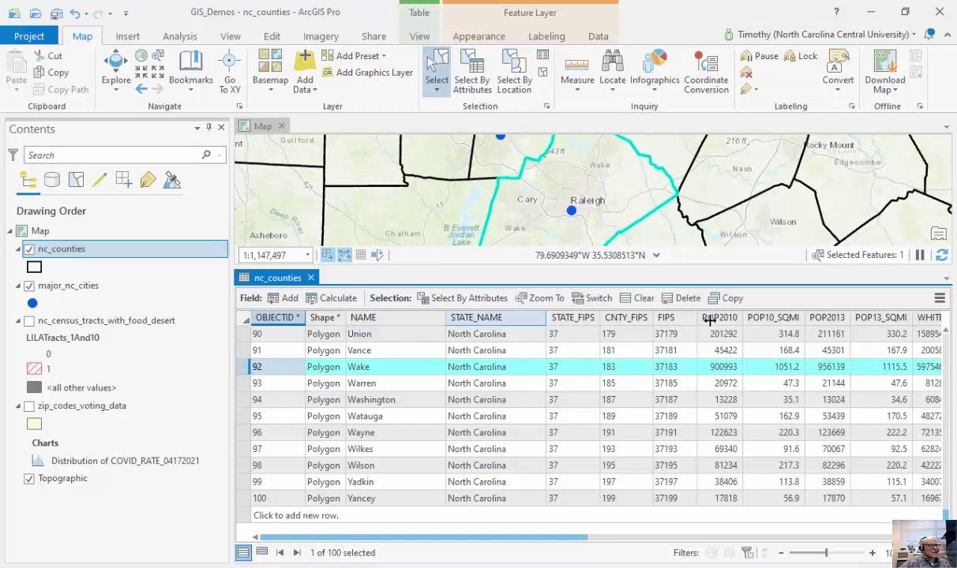
click(310, 277)
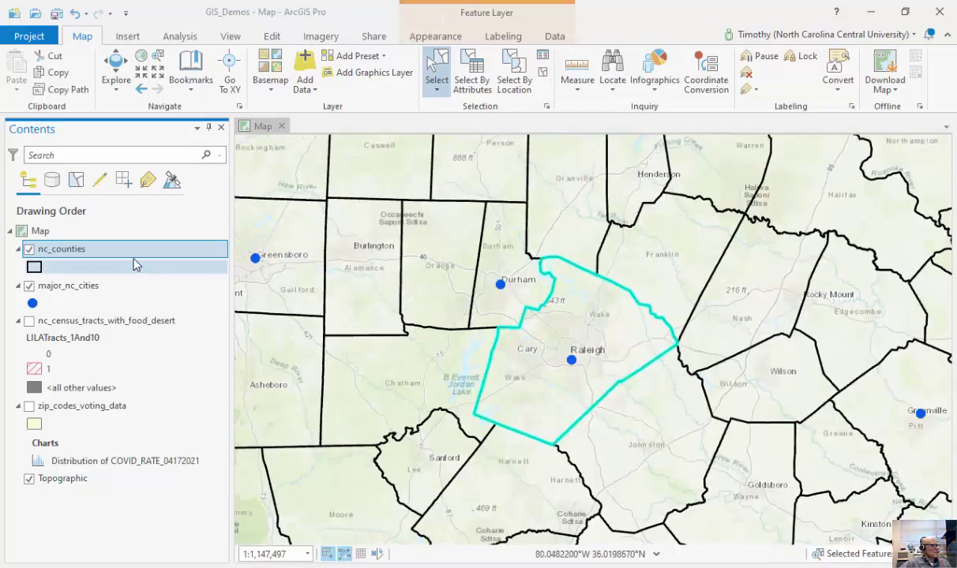
Step: Label the nc_counties polygons by name and turn zip_codes_voting_data back on
right_click(134, 255)
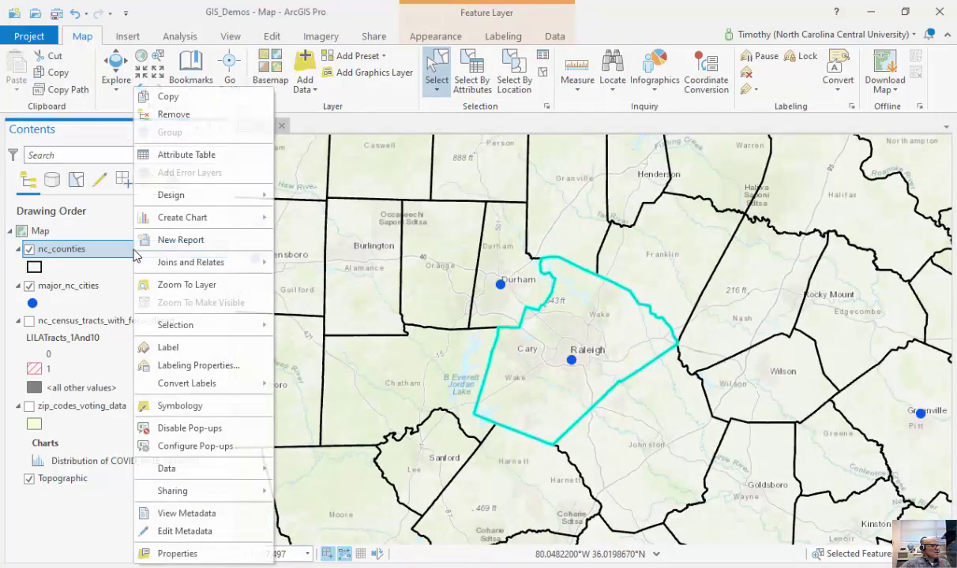
click(180, 357)
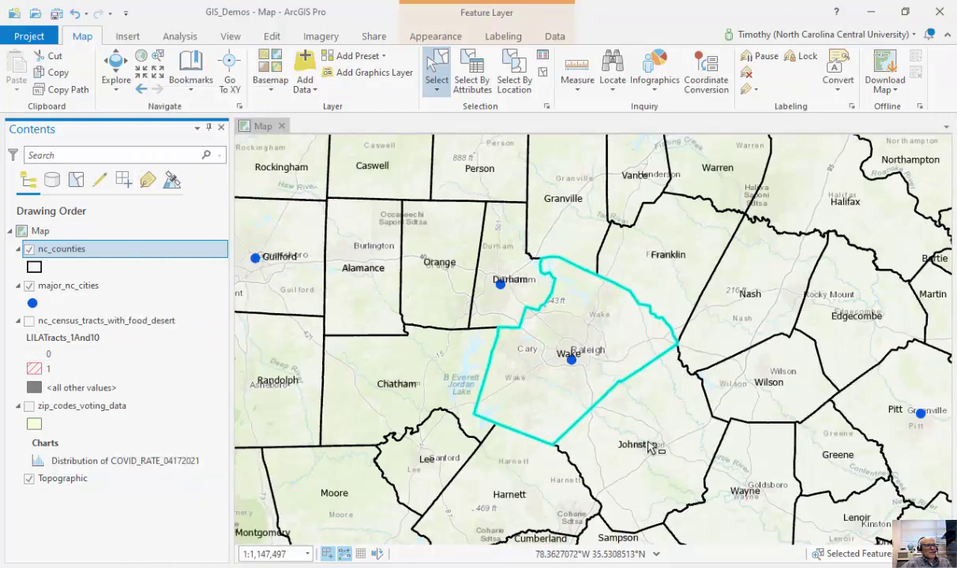
click(29, 406)
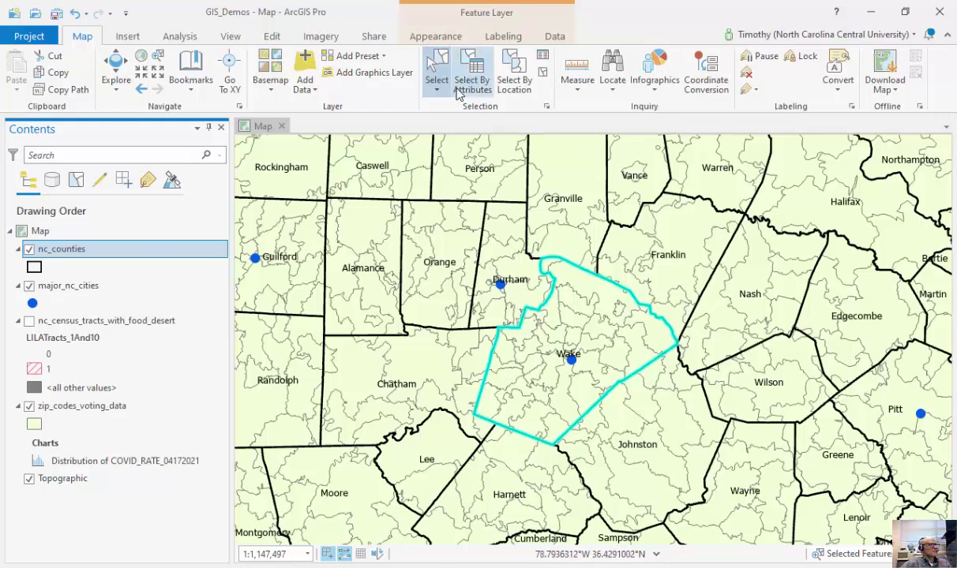
Step: Select zip_codes_voting_data features that Intersect the selected nc_counties feature, Wake County
click(516, 91)
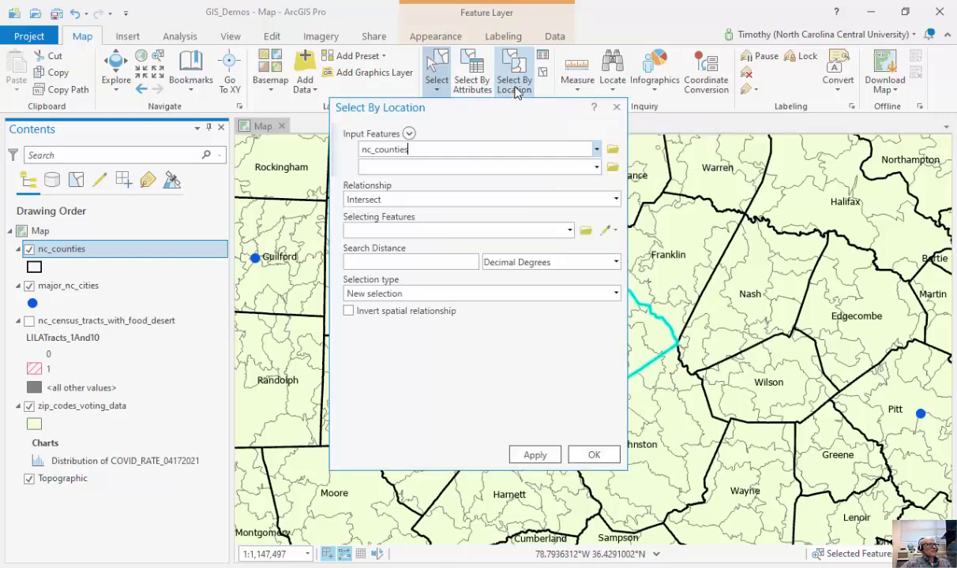
drag(498, 109, 415, 120)
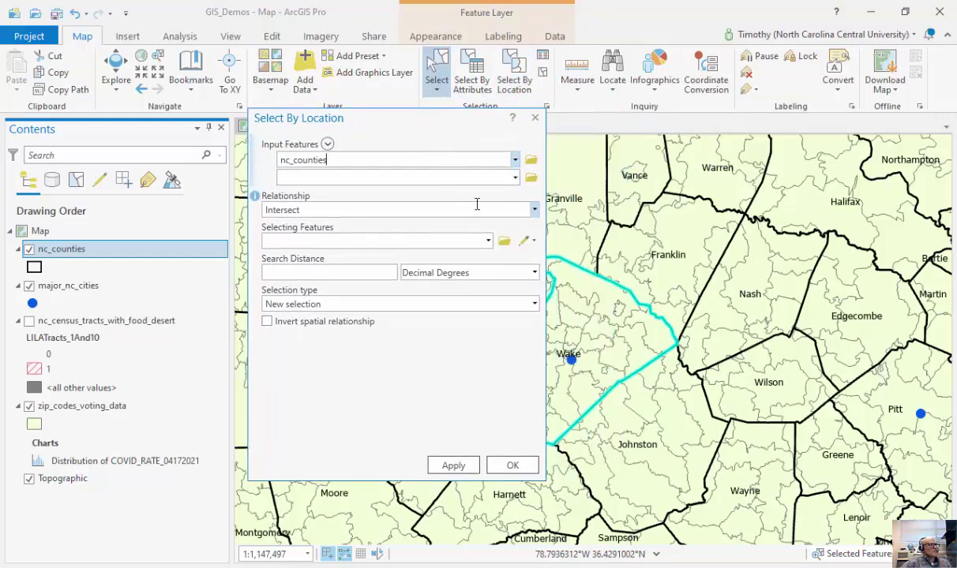
click(515, 160)
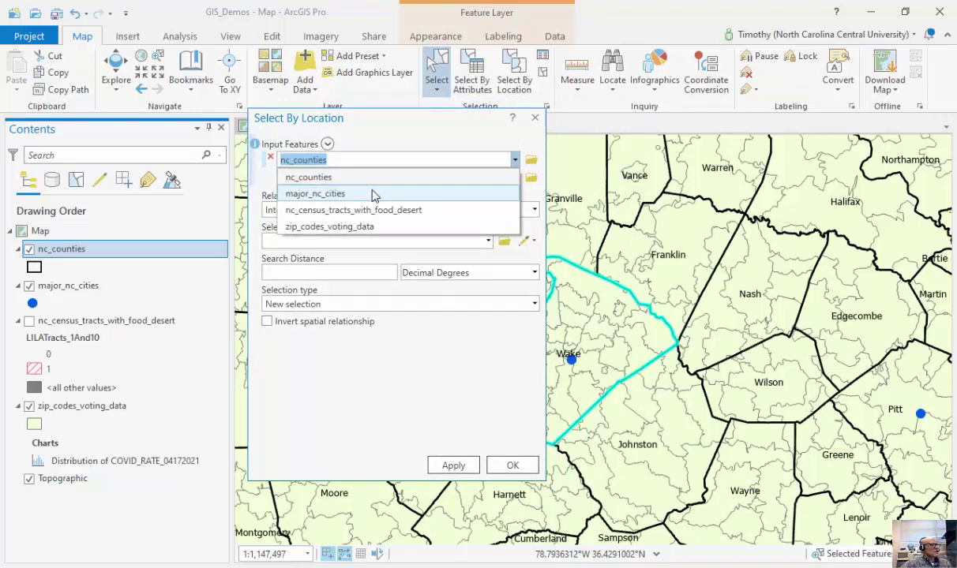
click(357, 227)
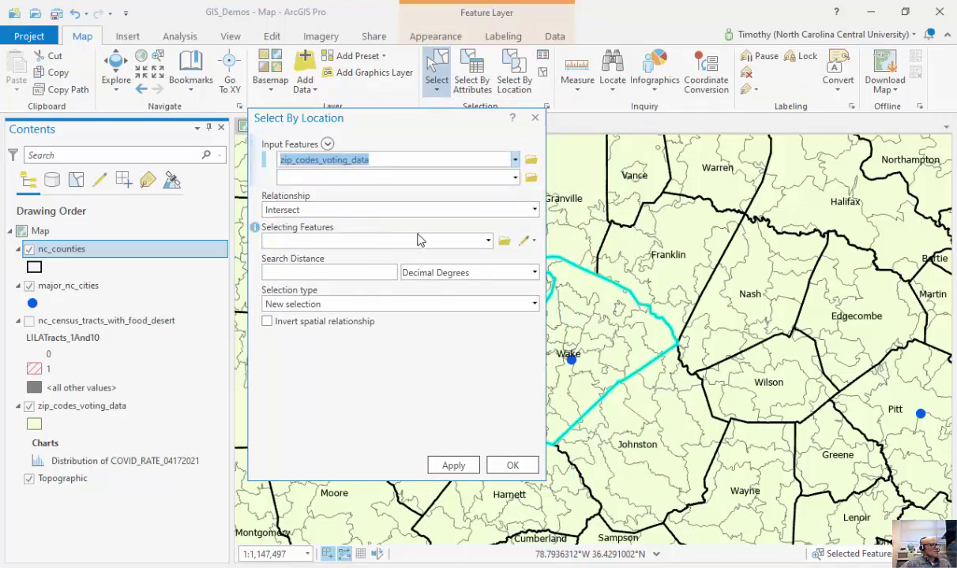
click(488, 242)
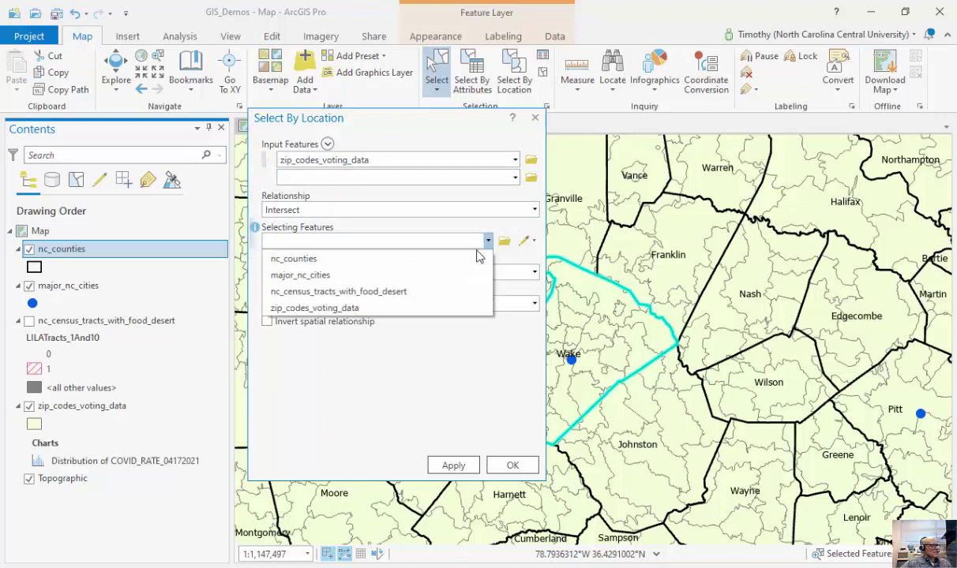
click(368, 257)
drag(461, 123, 339, 116)
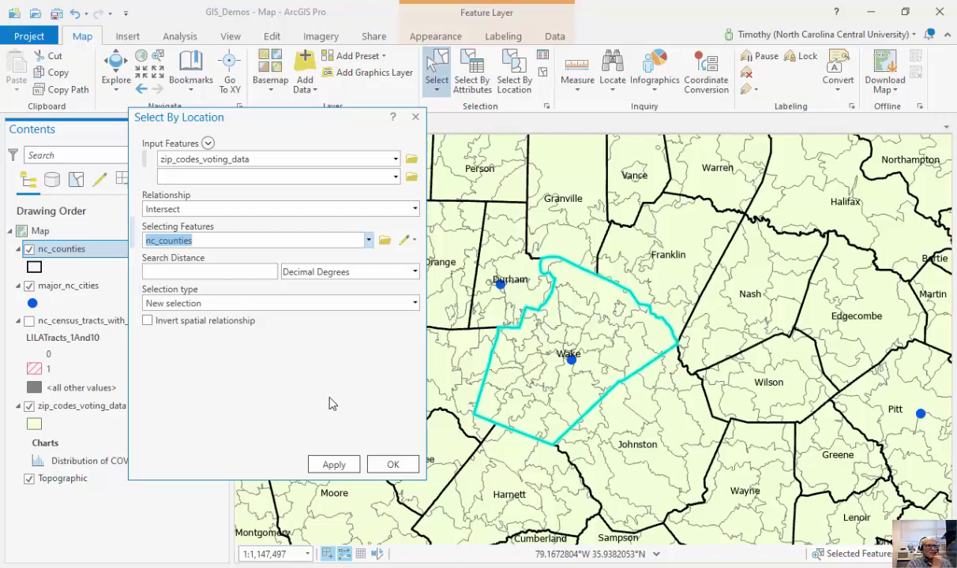
click(331, 465)
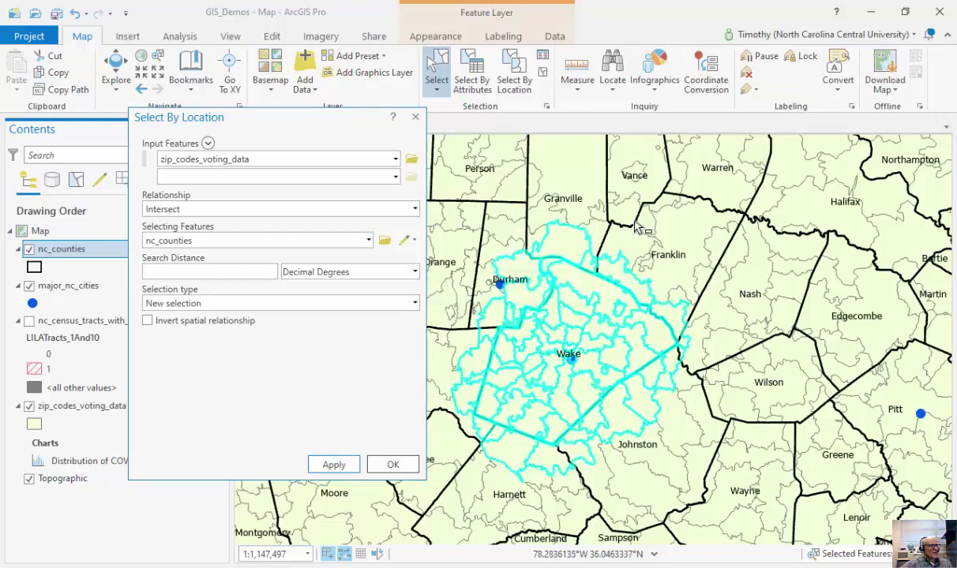
Step: Open the zip code attribute table showing only the 41 selected records
right_click(57, 406)
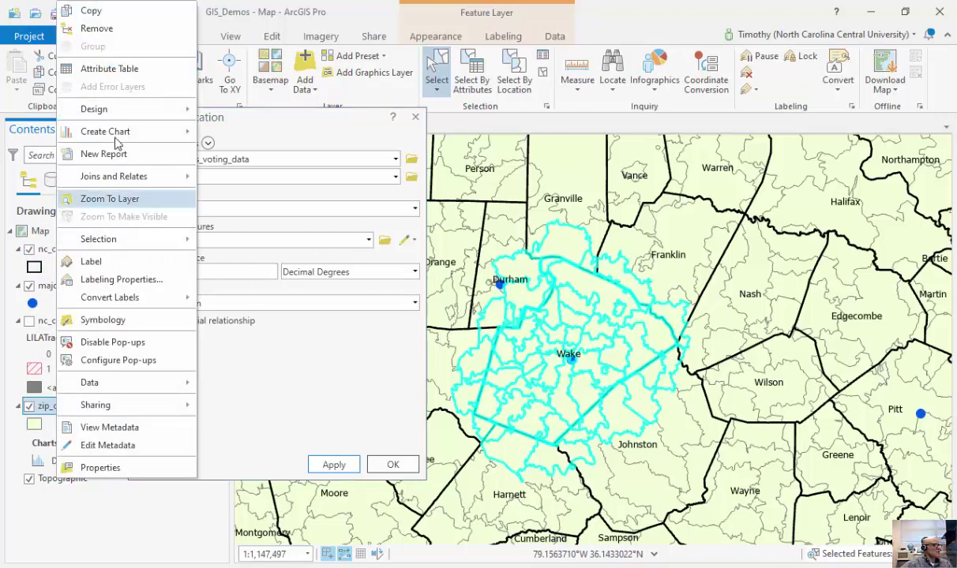
click(126, 71)
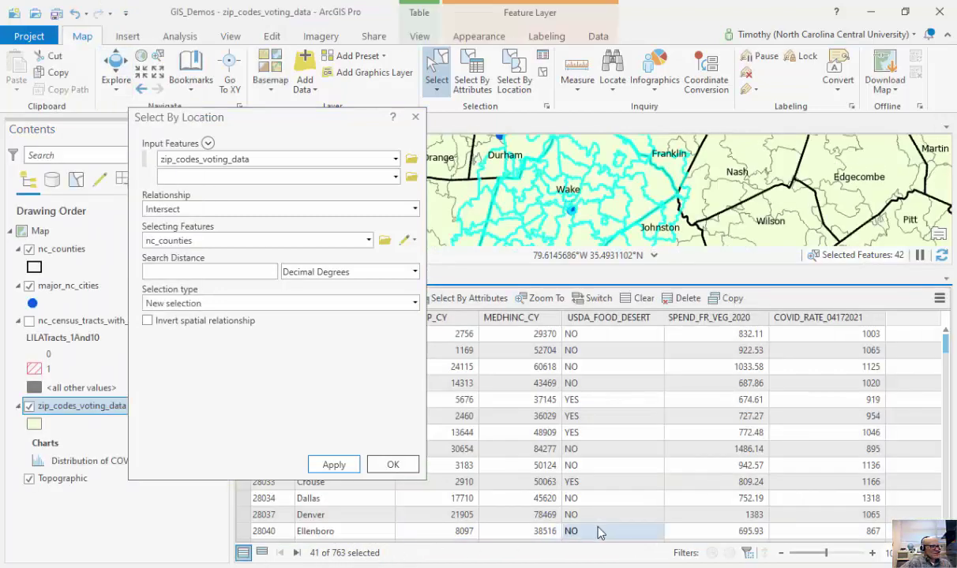
click(262, 553)
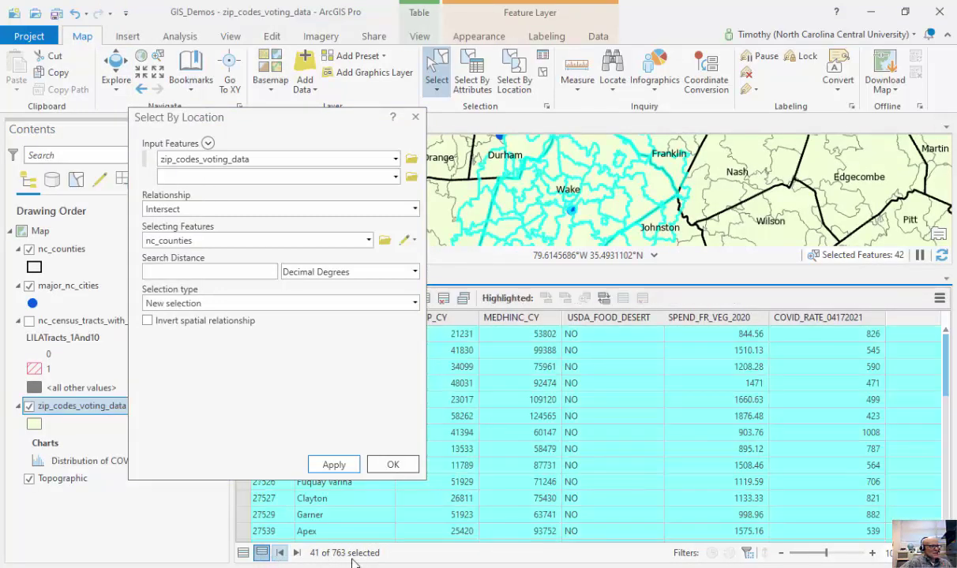
Step: Close the Select By Location settings and the zip code attribute table
right_click(854, 320)
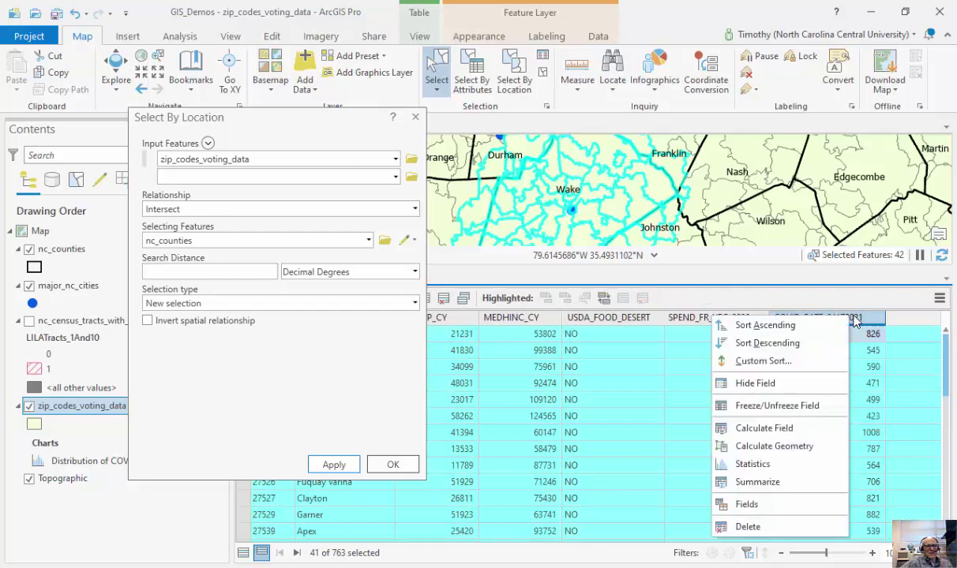
click(363, 128)
click(416, 117)
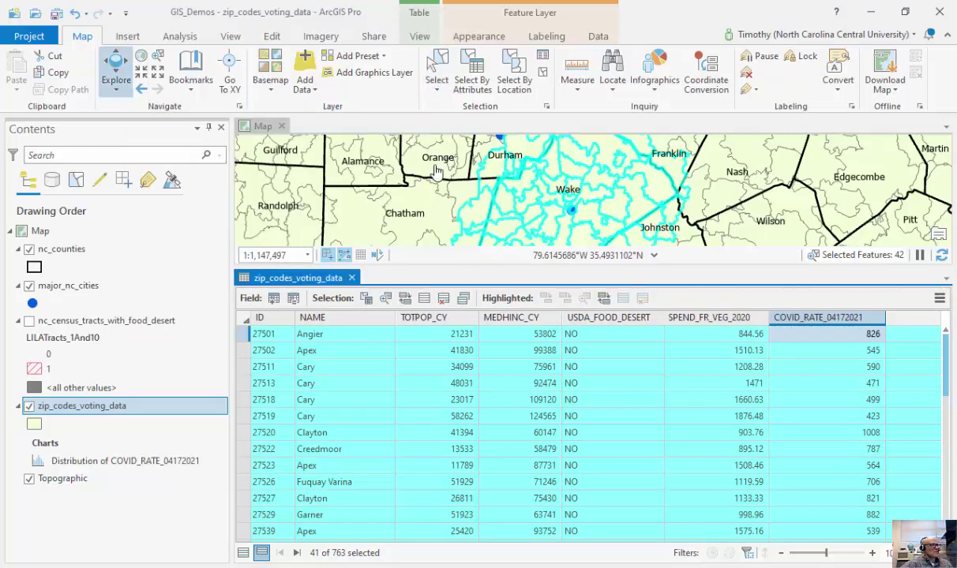
click(351, 278)
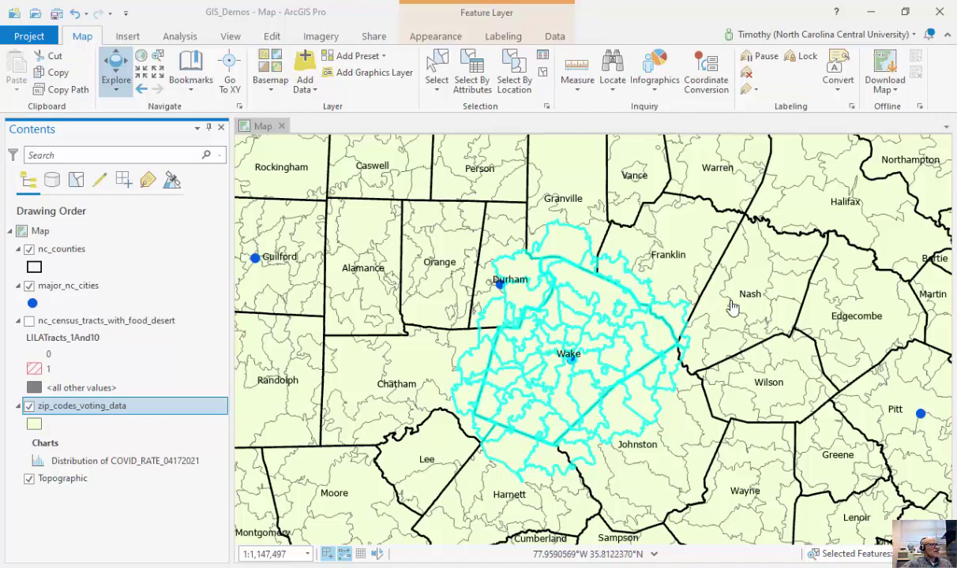
Step: Rerun Select By Location against nc_counties with the Completely within relationship to keep only contained zip codes
click(511, 85)
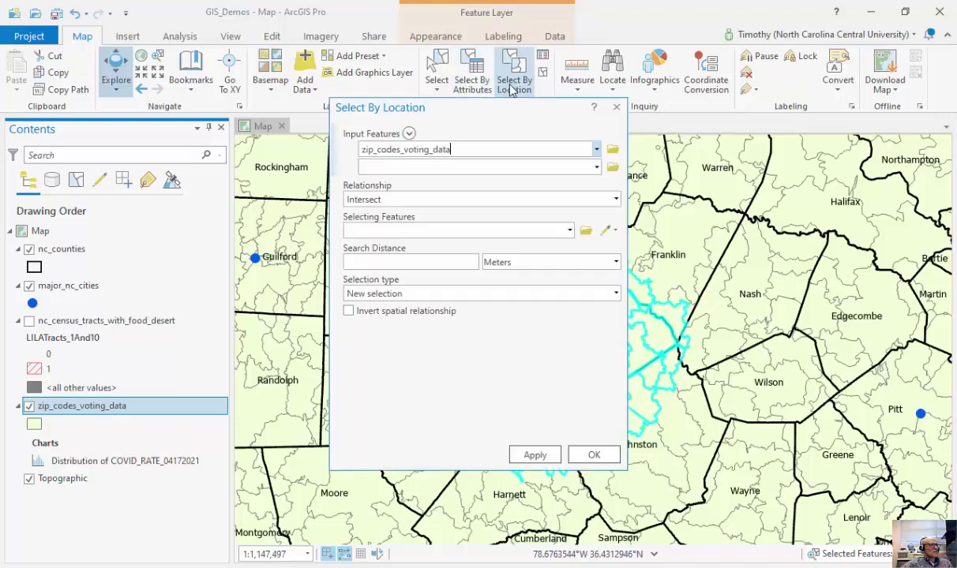
drag(498, 115, 249, 145)
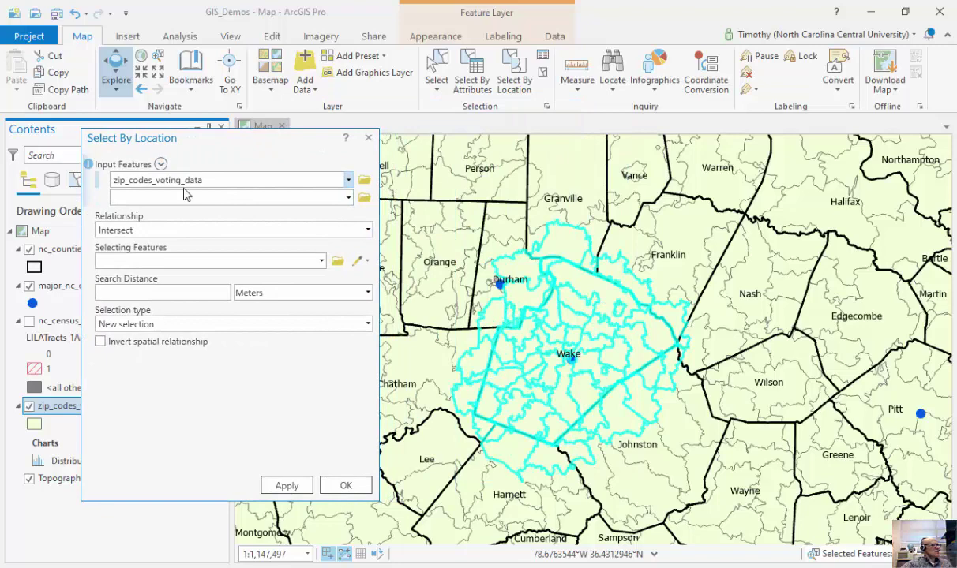
click(359, 231)
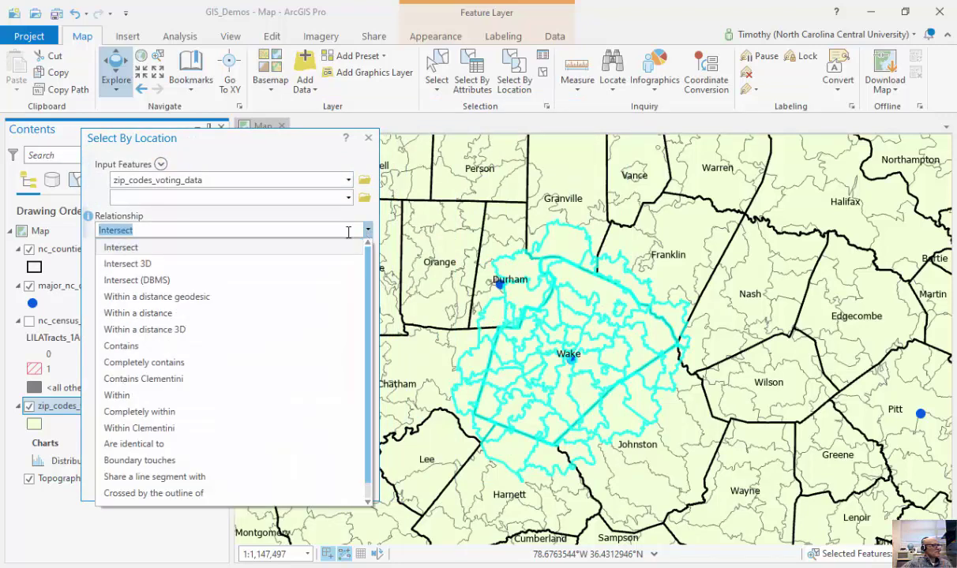
click(332, 225)
click(321, 261)
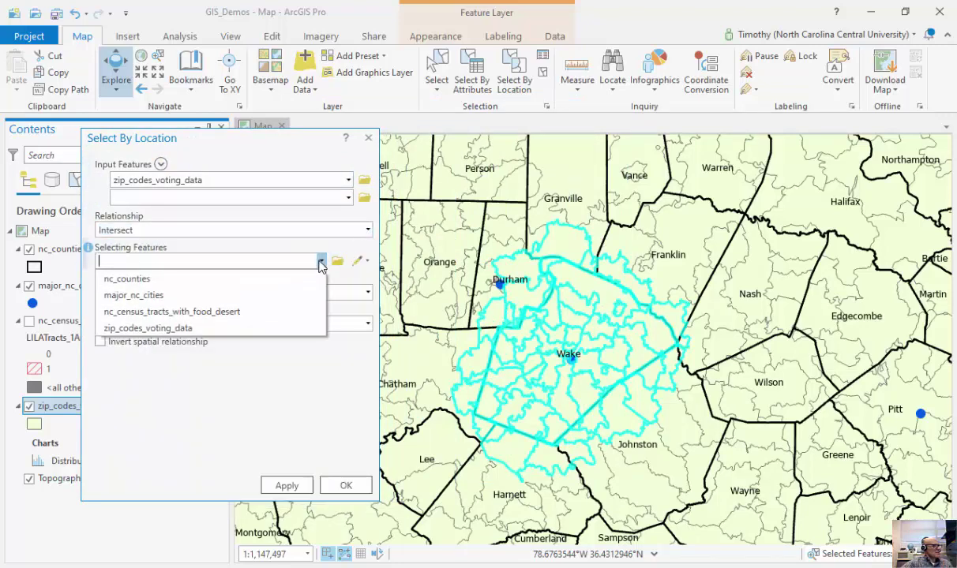
click(221, 279)
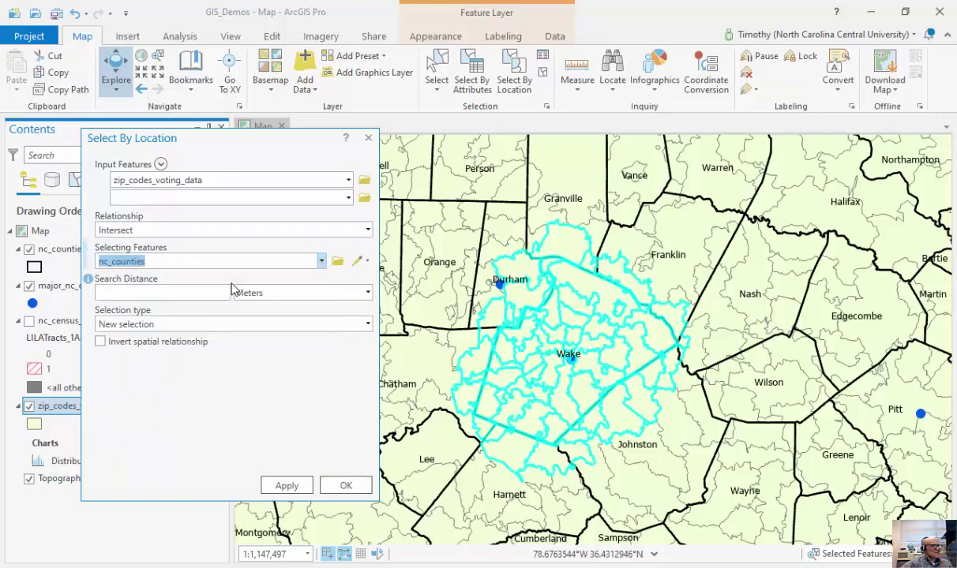
click(353, 229)
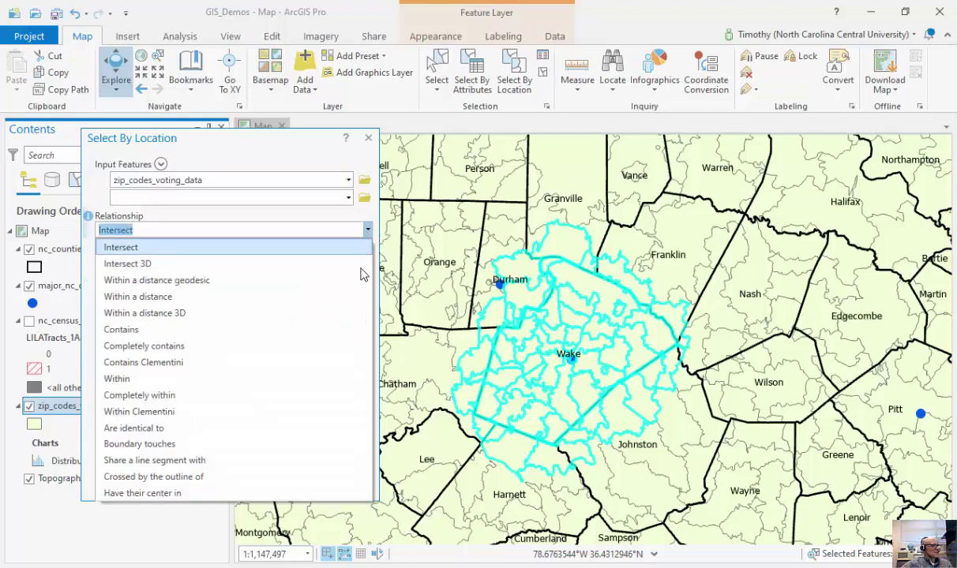
click(285, 395)
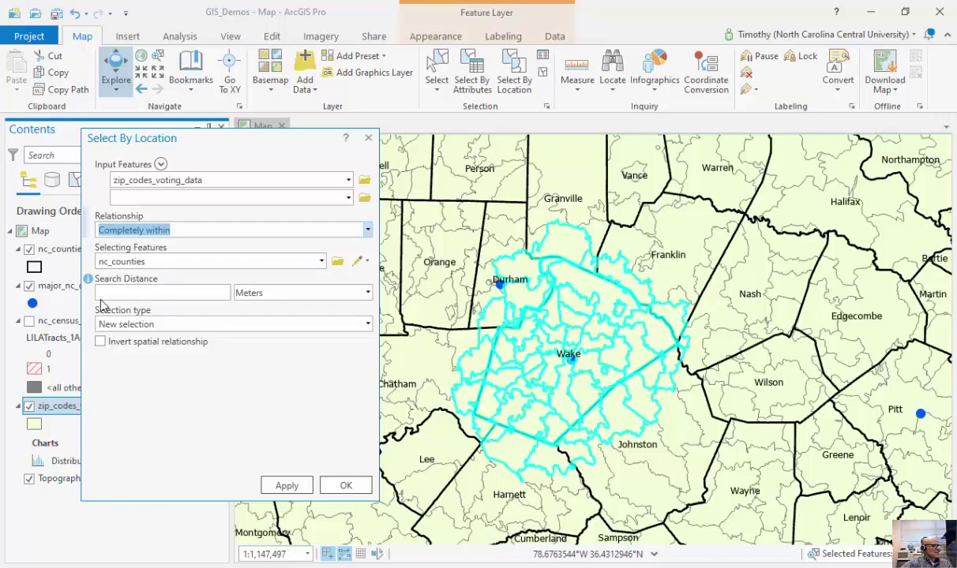
click(293, 487)
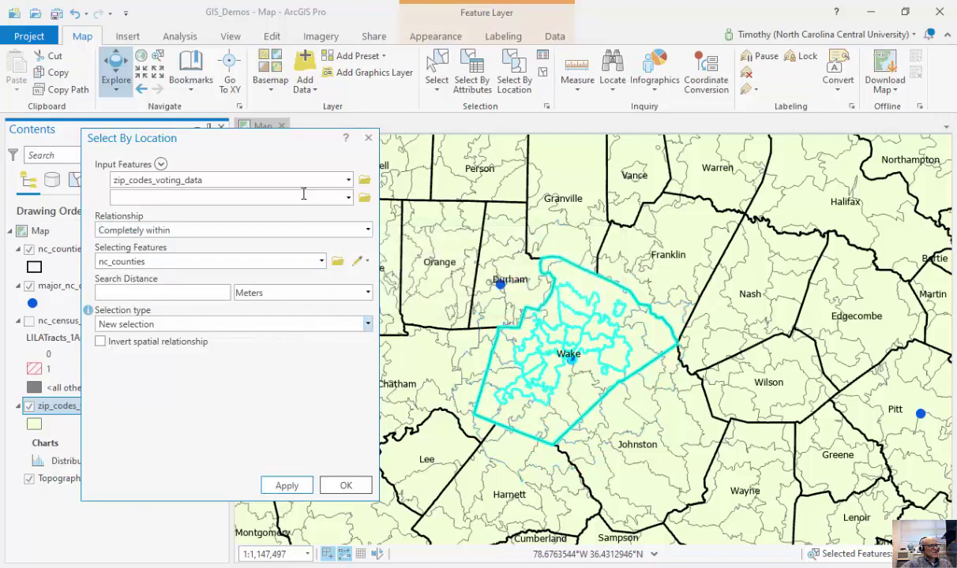
drag(297, 144, 288, 122)
drag(288, 124, 339, 131)
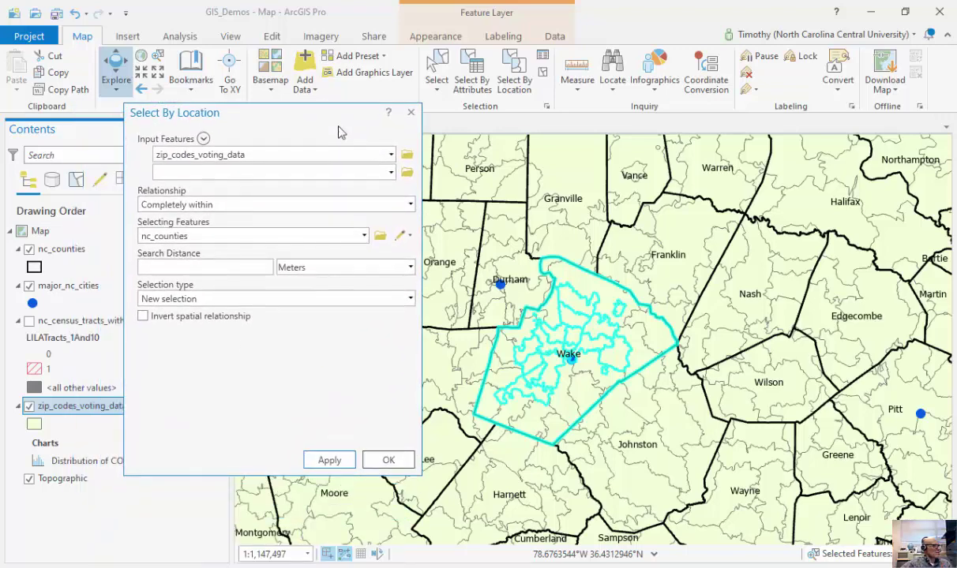
Step: Open the attribute table of the zip_codes_voting_data layer
right_click(98, 413)
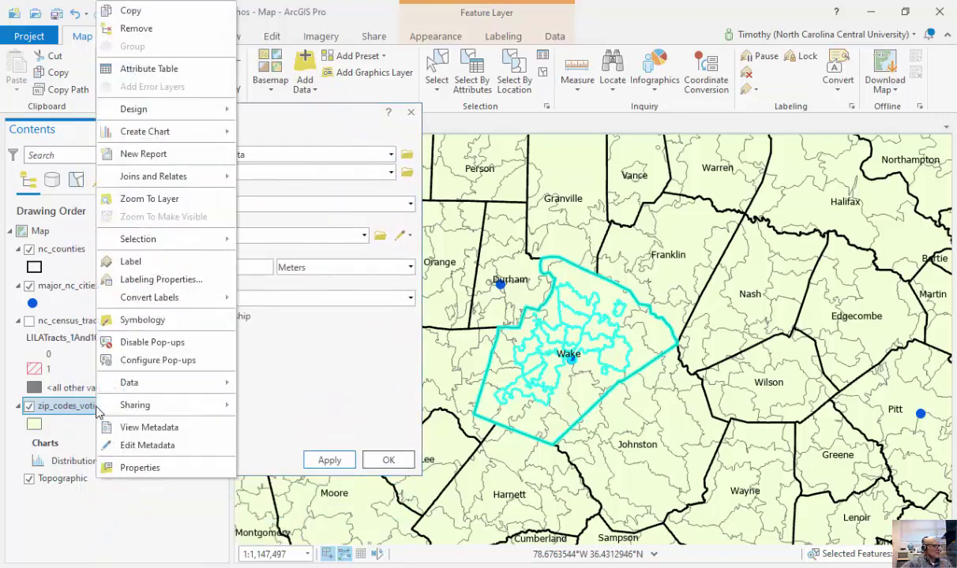
click(169, 81)
drag(280, 122, 190, 98)
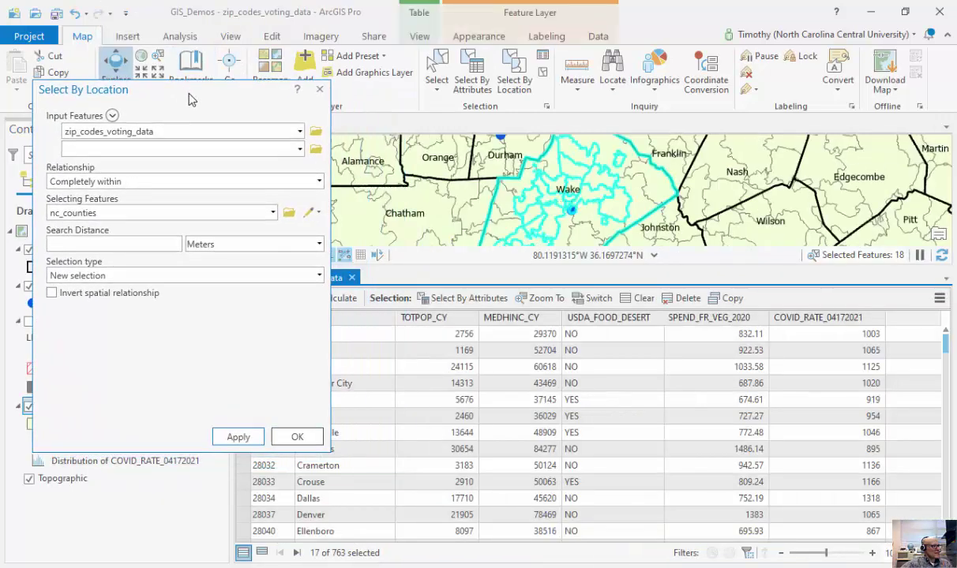
Step: Show only the 17 selected records and create a Statistics chart for COVID_RATE_04172021
click(262, 552)
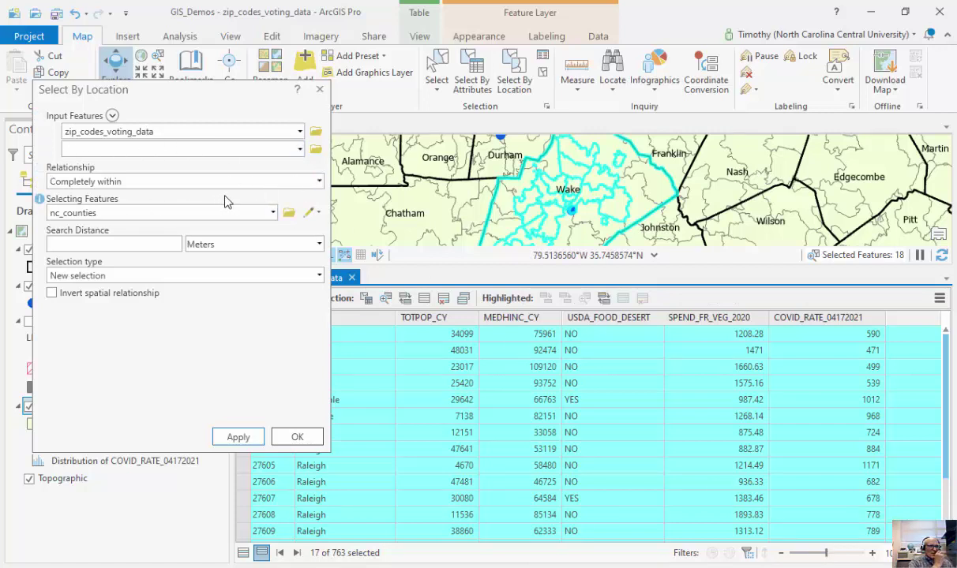
right_click(819, 322)
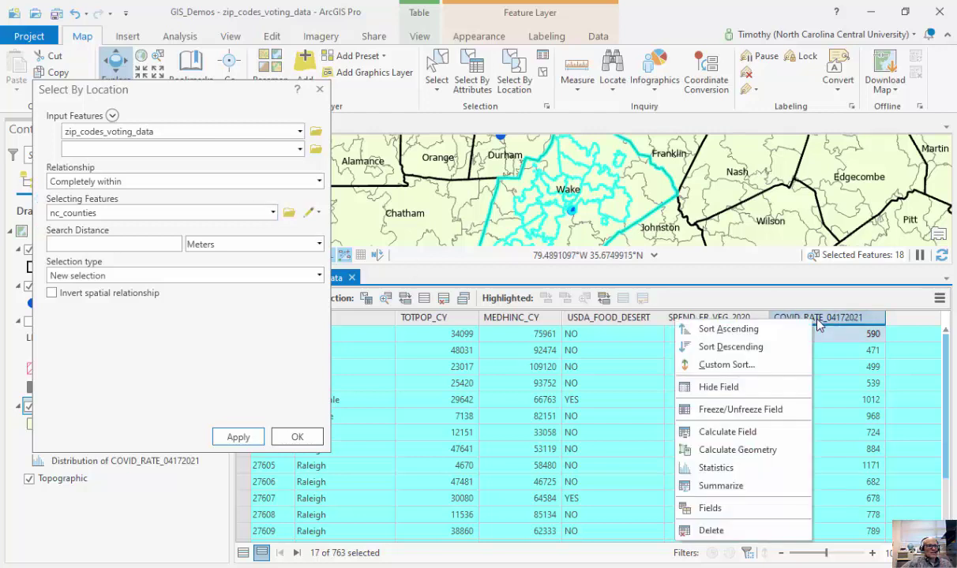
click(766, 469)
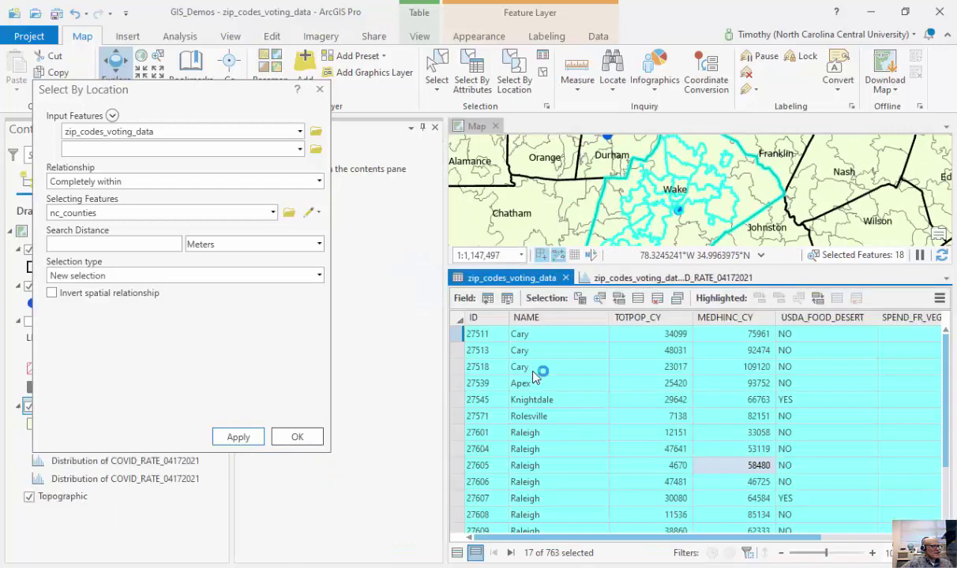
Step: Close the Select By Location dialog, Chart Properties pane, COVID-rate distribution chart and zip code attribute table
drag(267, 92, 222, 55)
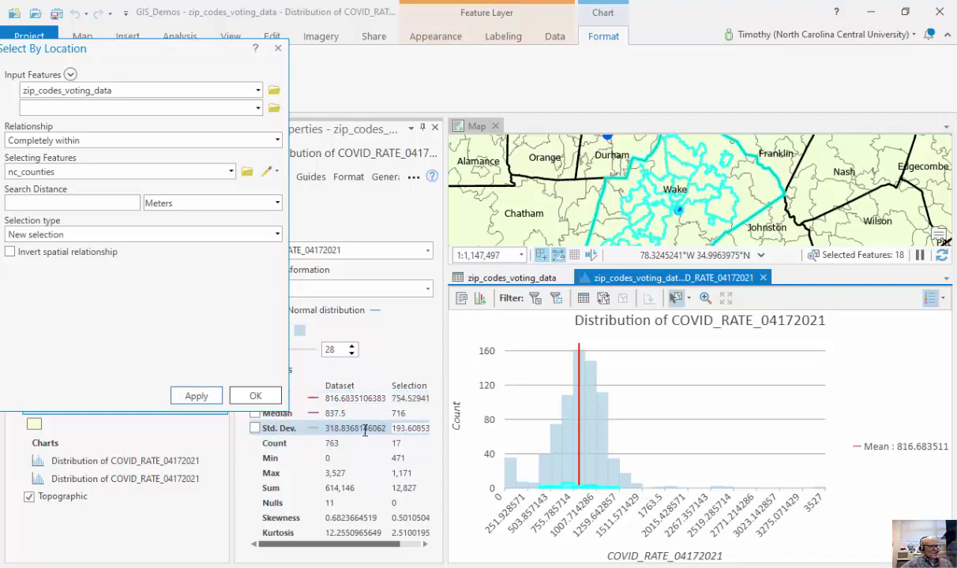
drag(211, 54, 304, 61)
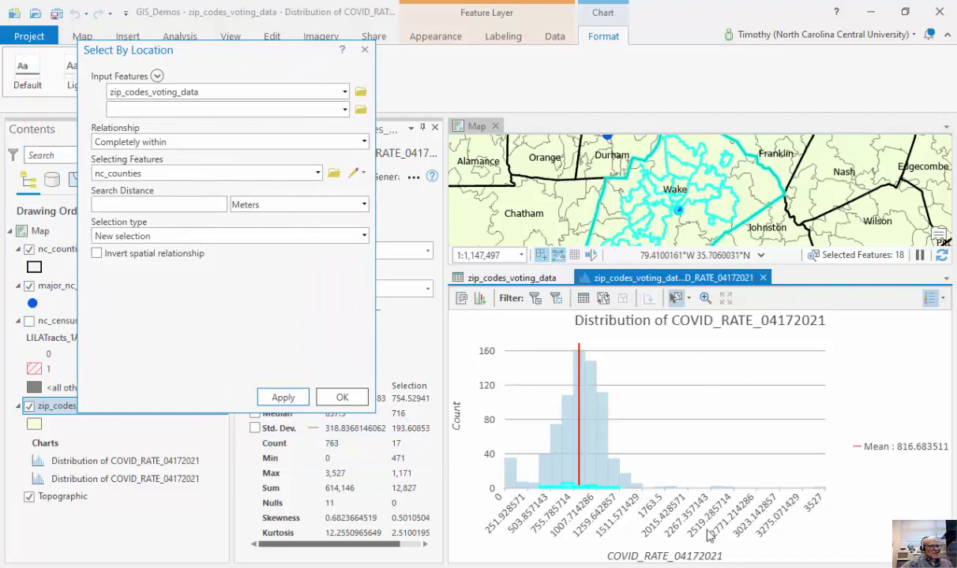
click(364, 49)
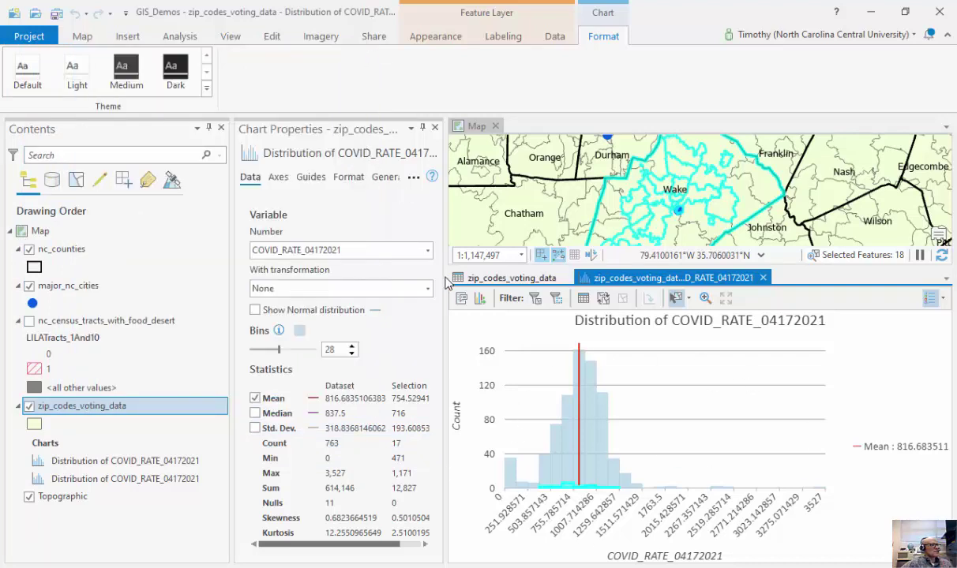
click(434, 129)
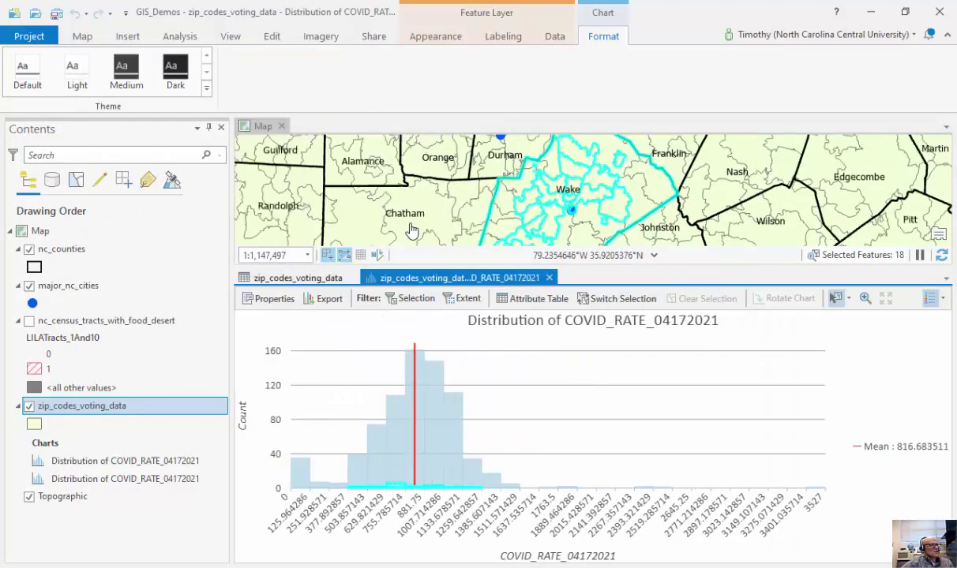
click(549, 278)
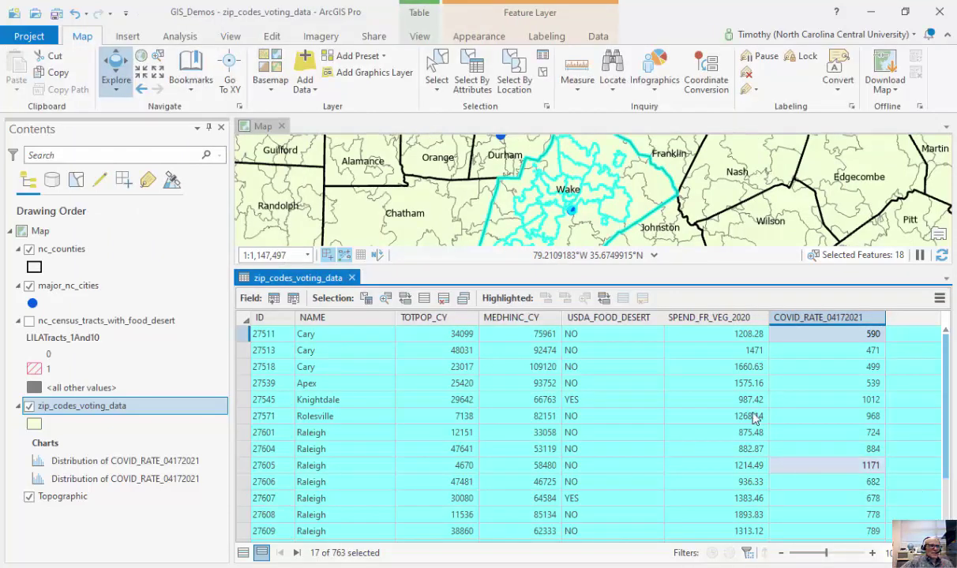
click(352, 278)
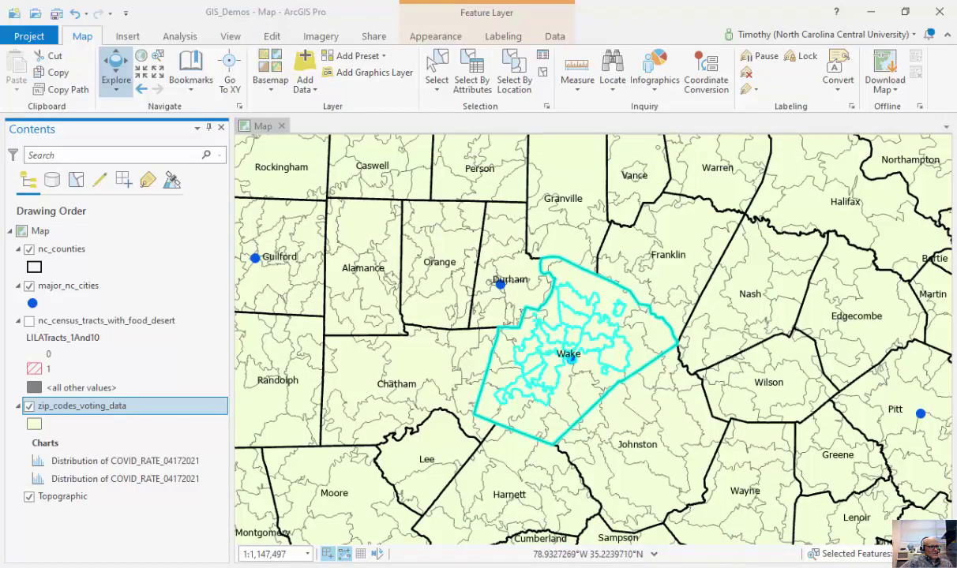